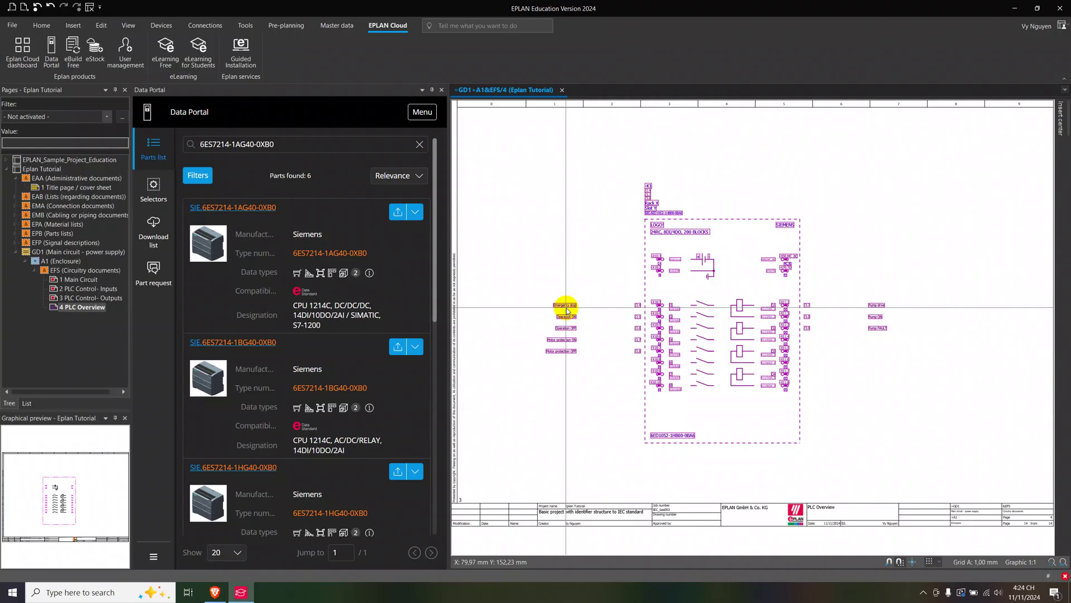
Clear the highlighted selection on the PLC Overview page, then switch to the browser
left_click(565, 309)
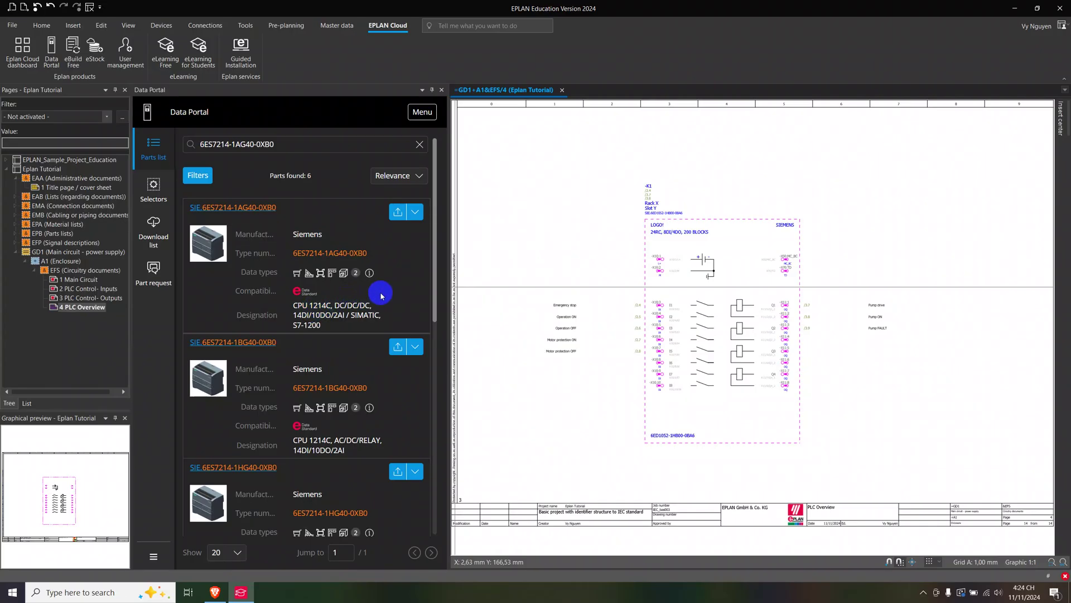
left_click(215, 592)
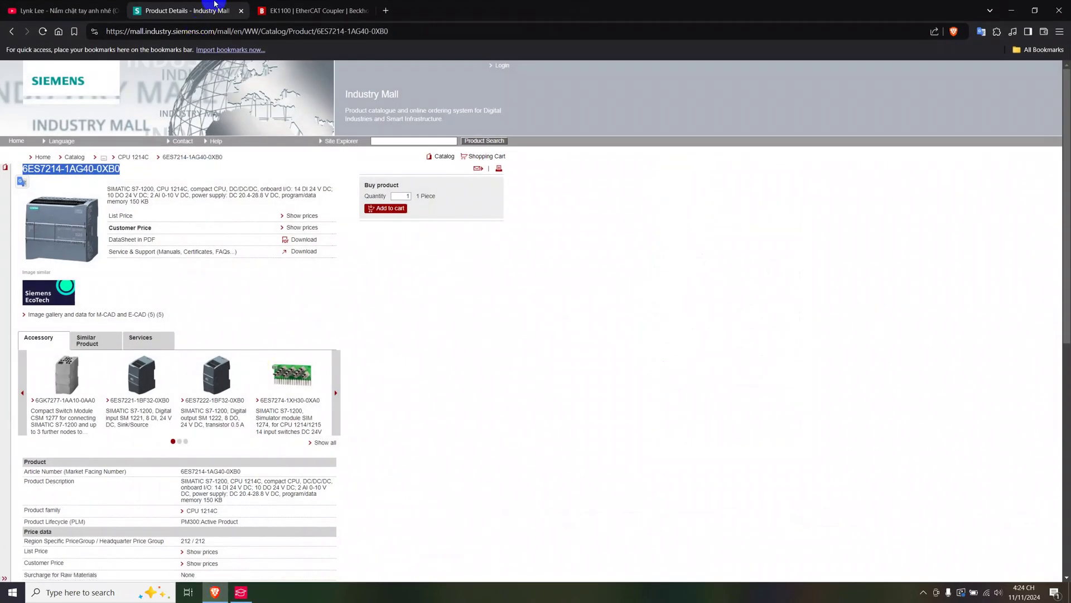
Show the EK1100 tab in Brave after briefly checking the EPLAN project
left_click(309, 10)
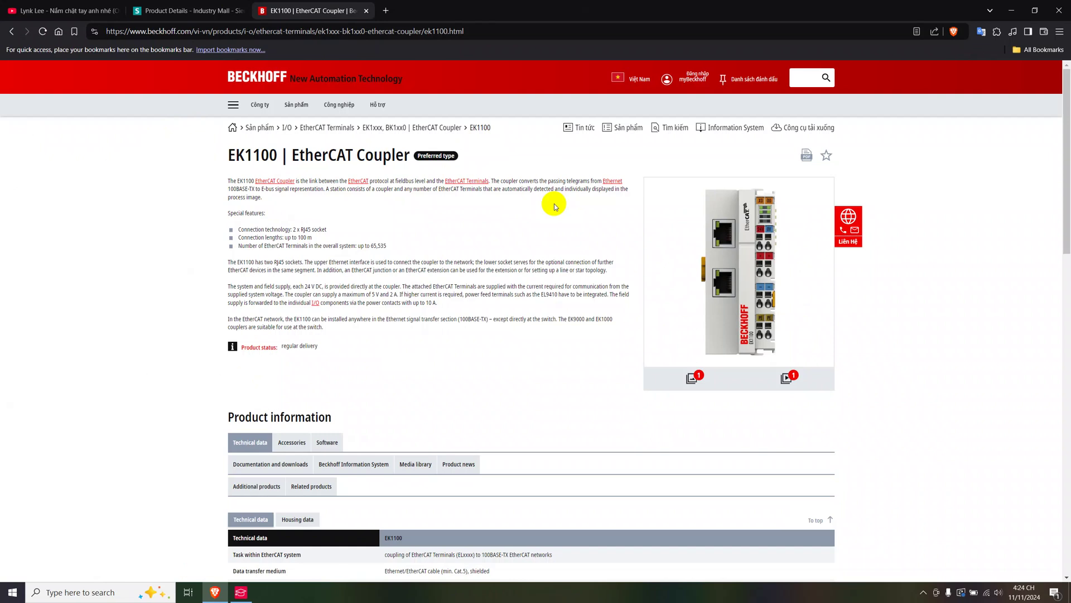
left_click(243, 593)
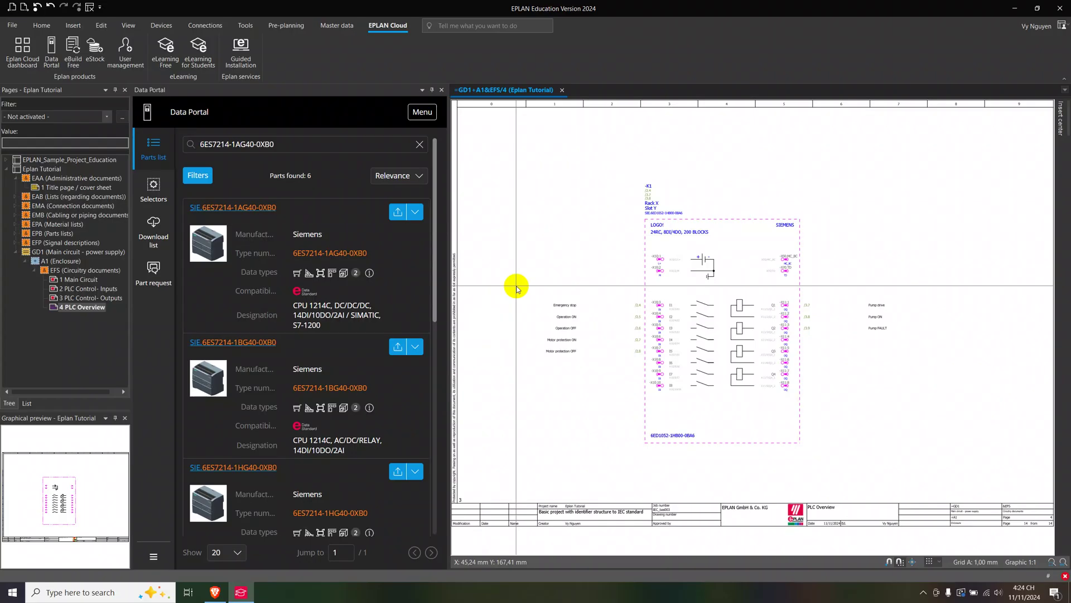
left_click(215, 592)
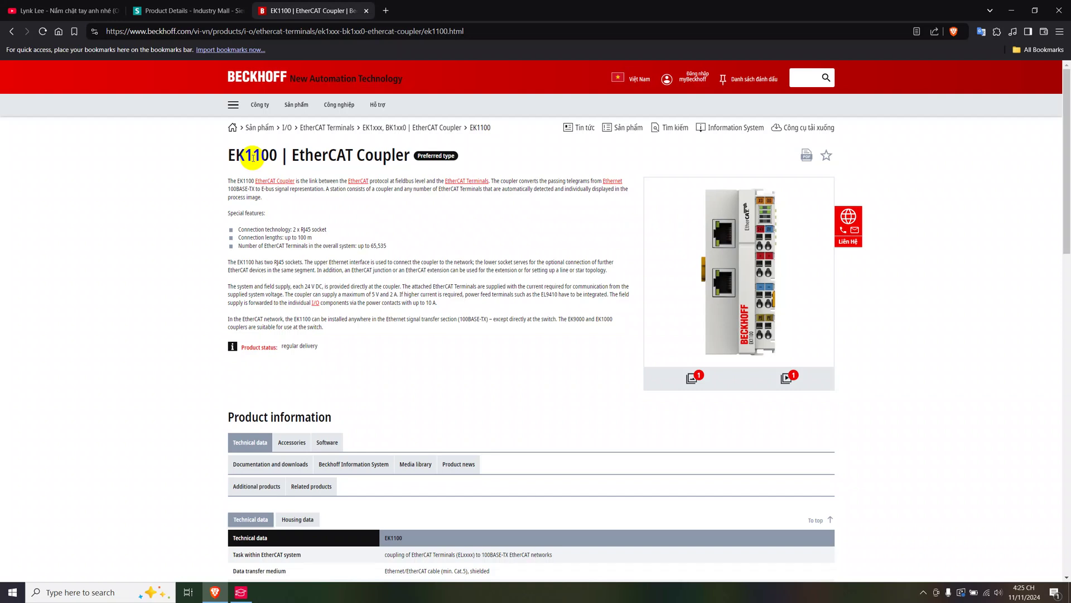
scroll(345, 338, "down", 1)
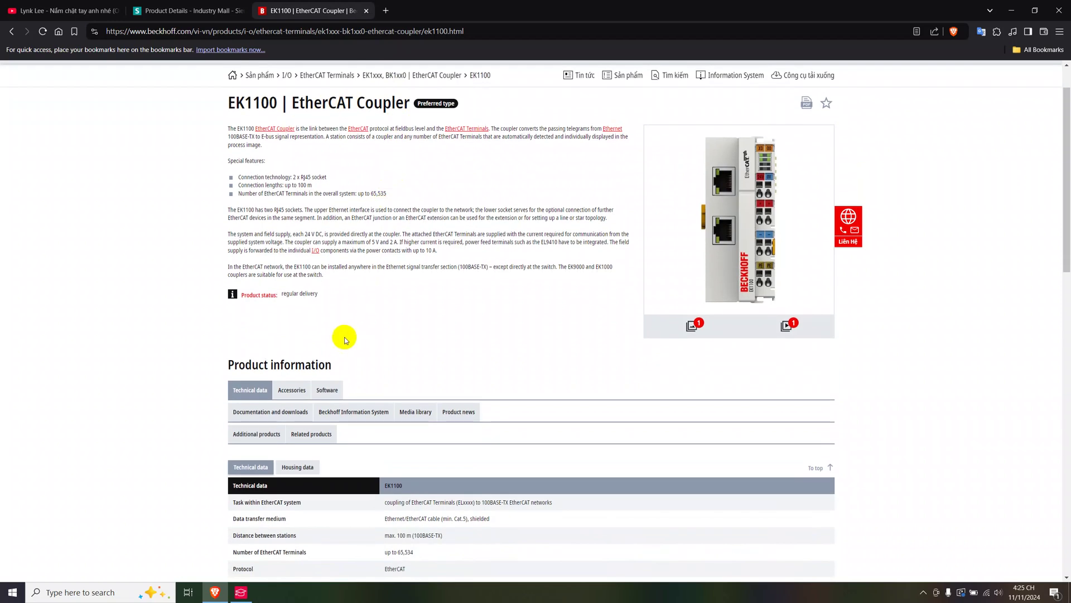
Expand the Macros section under the EK1100's Documentation and downloads tab
left_click(279, 414)
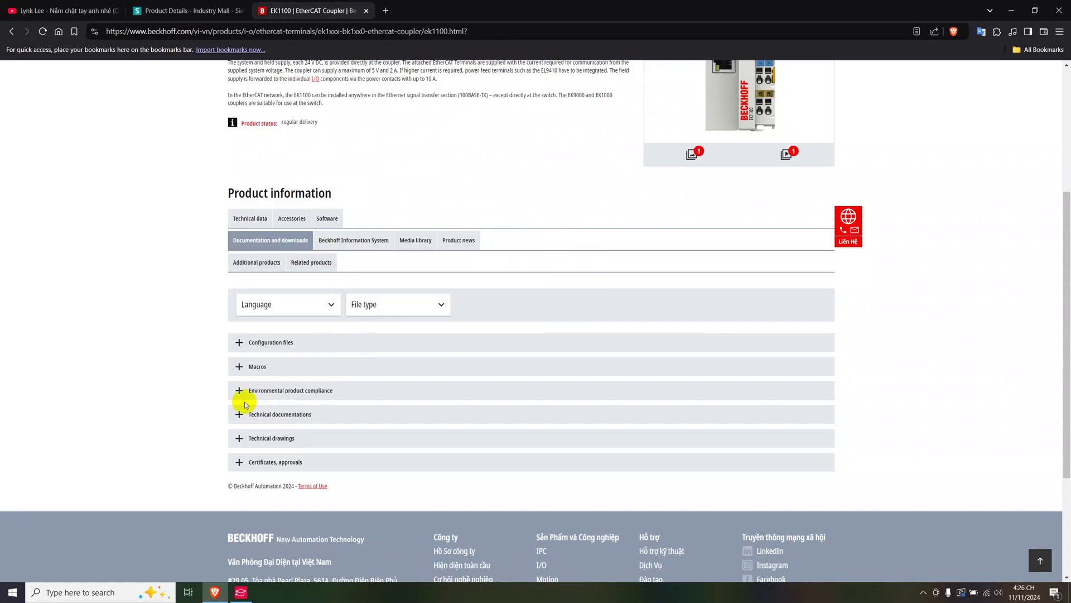
left_click(250, 368)
scroll(361, 369, "down", 2)
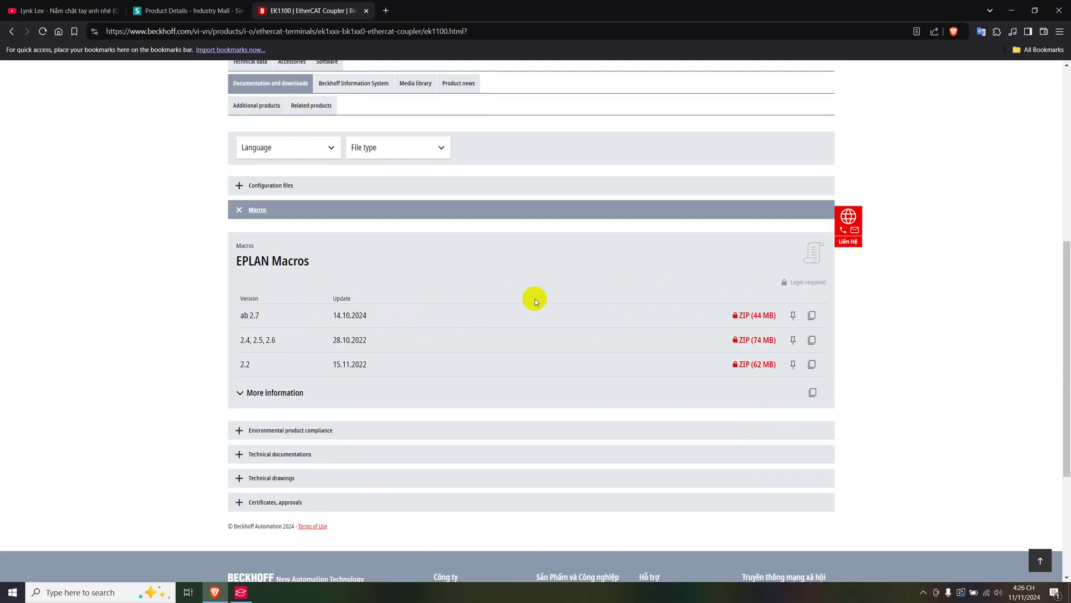
scroll(525, 302, "up", 1)
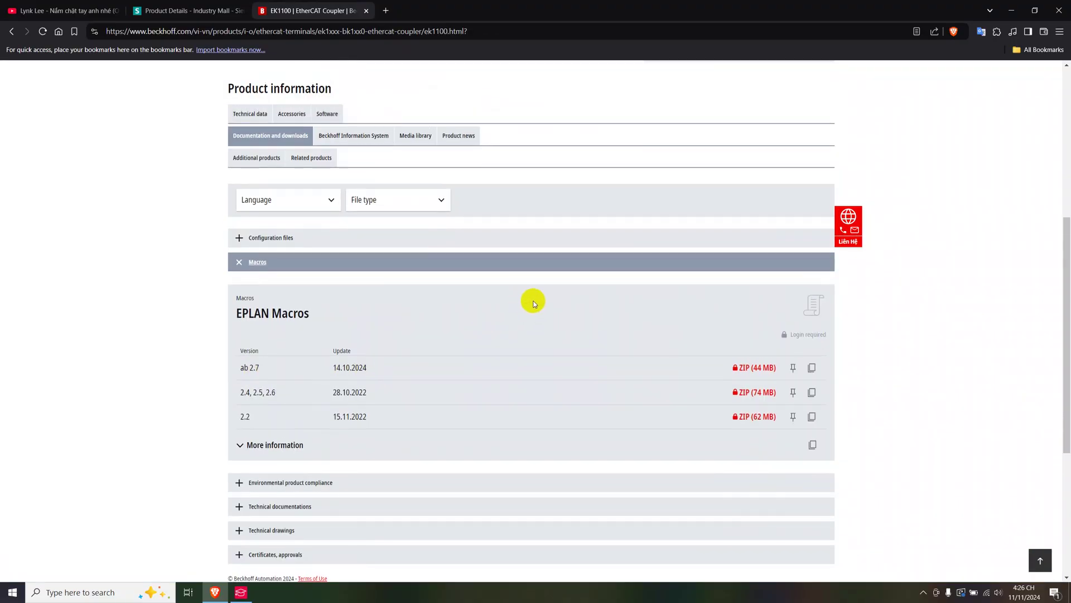
Browse to D:\dn1410\DOWNLOAD 31102024\Beckhoff__EPLAN_Macros_2_7\Beckhoff in File Explorer
key("super+e")
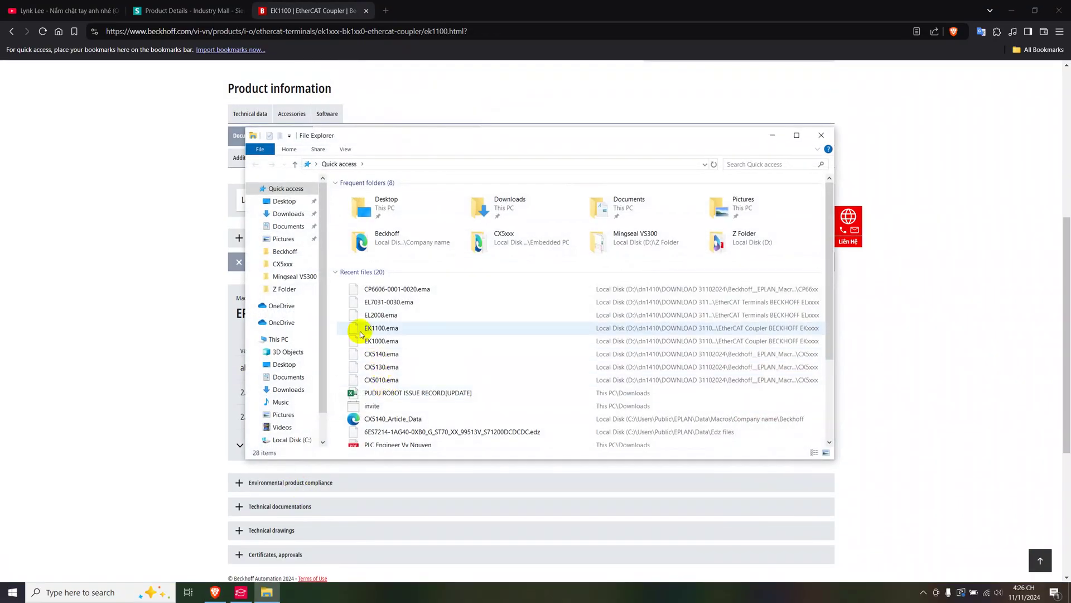
left_click(294, 418)
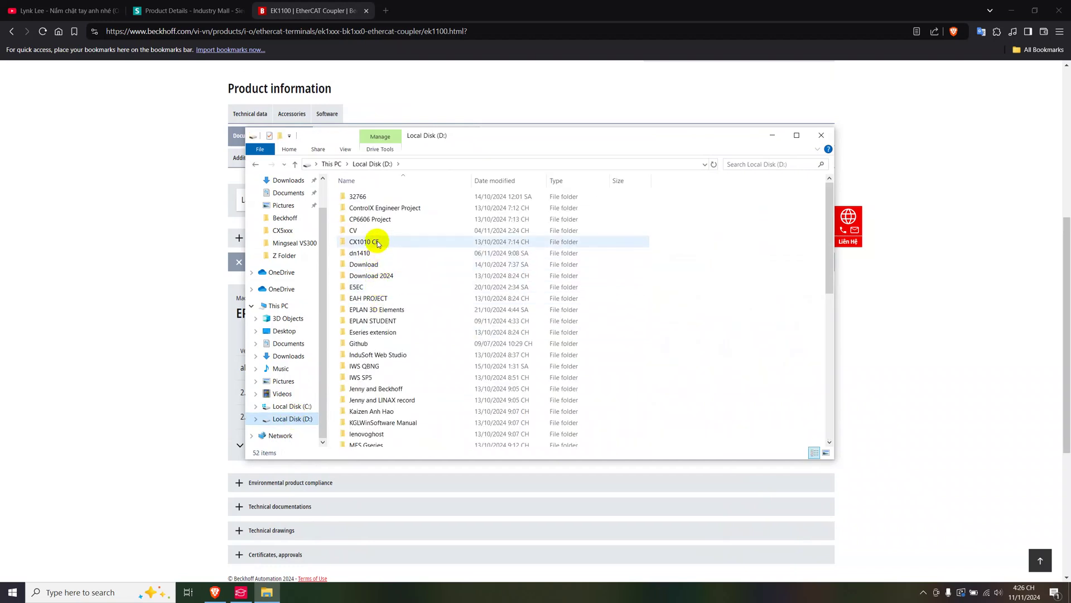
double_click(359, 252)
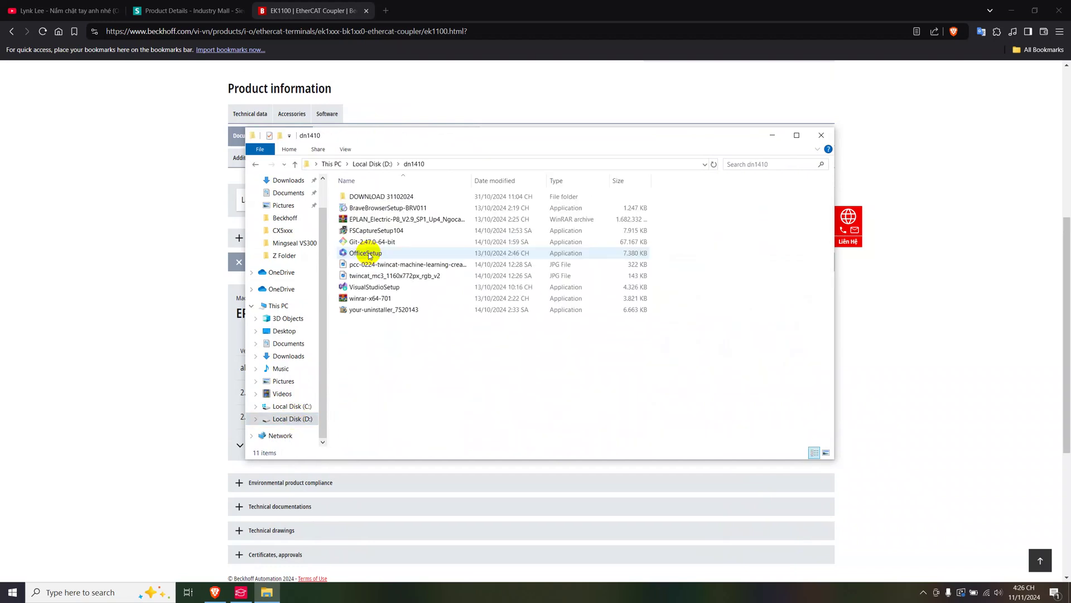
double_click(381, 196)
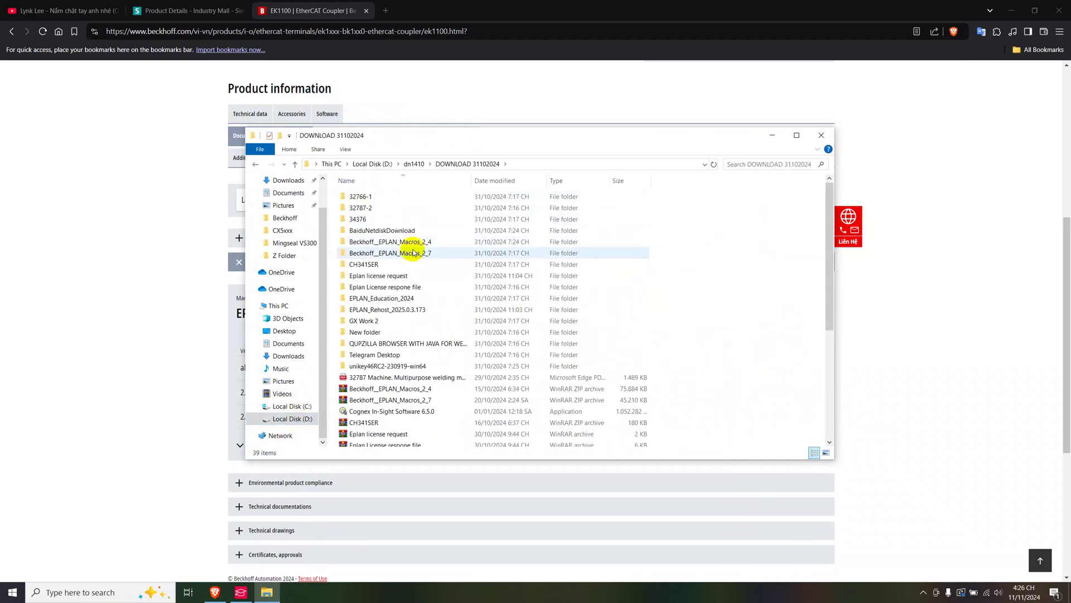
double_click(410, 252)
double_click(381, 196)
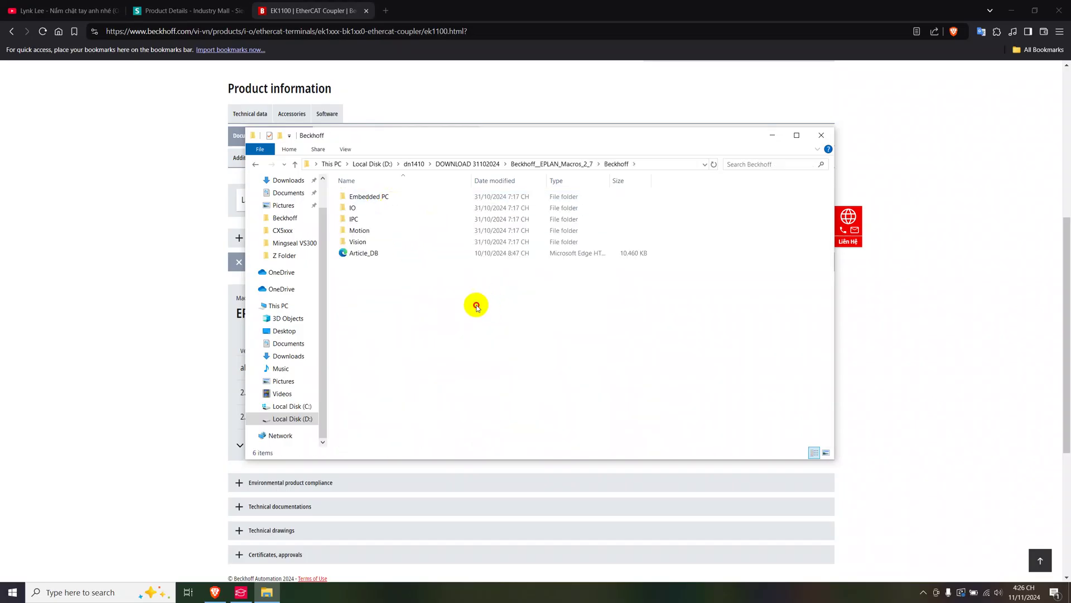
Open the Embedded PC > CX5xxx macro folder, then minimize File Explorer
left_click_drag(478, 306, 386, 206)
left_click(444, 320)
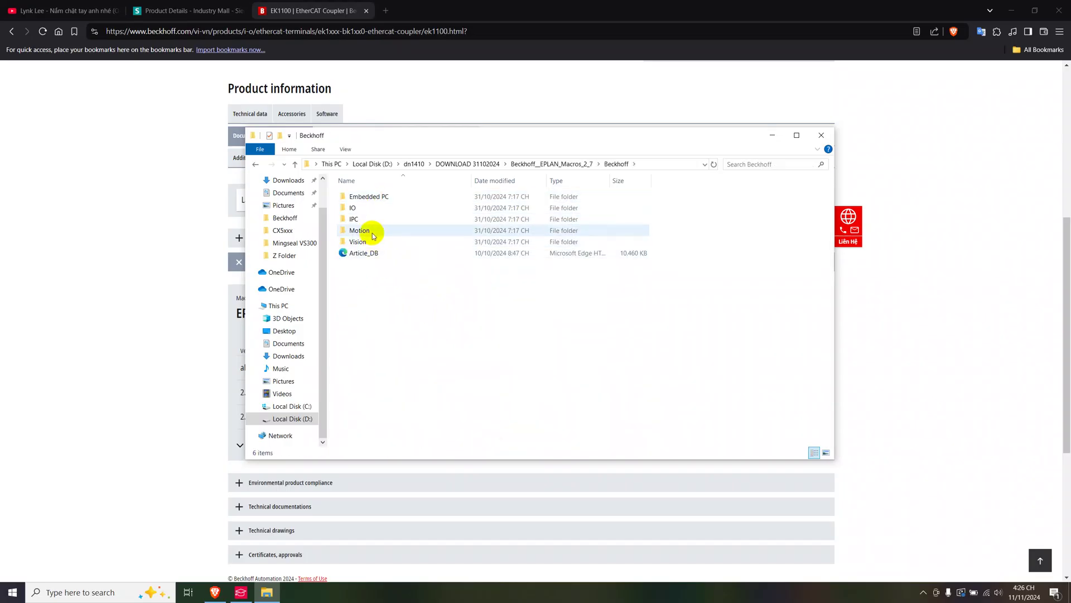
double_click(374, 200)
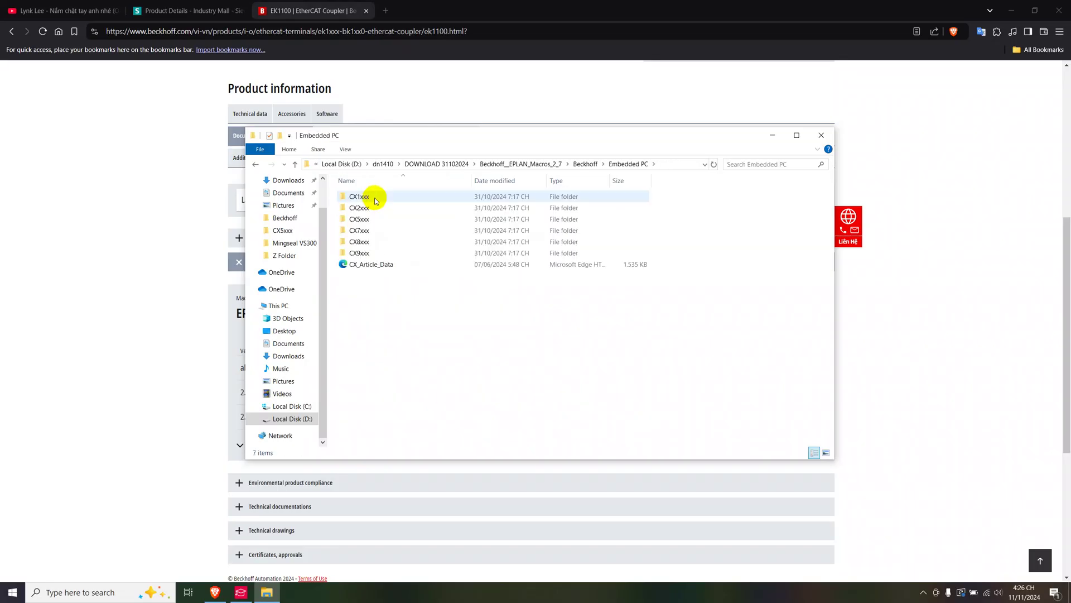
double_click(359, 219)
scroll(427, 253, "down", 2)
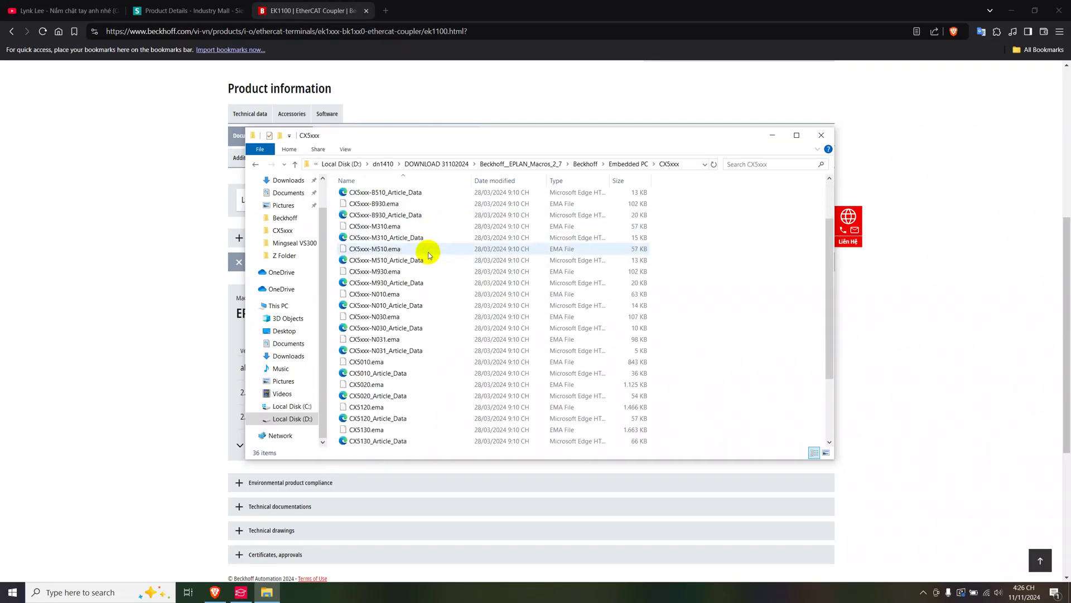
scroll(428, 253, "down", 3)
scroll(428, 253, "up", 4)
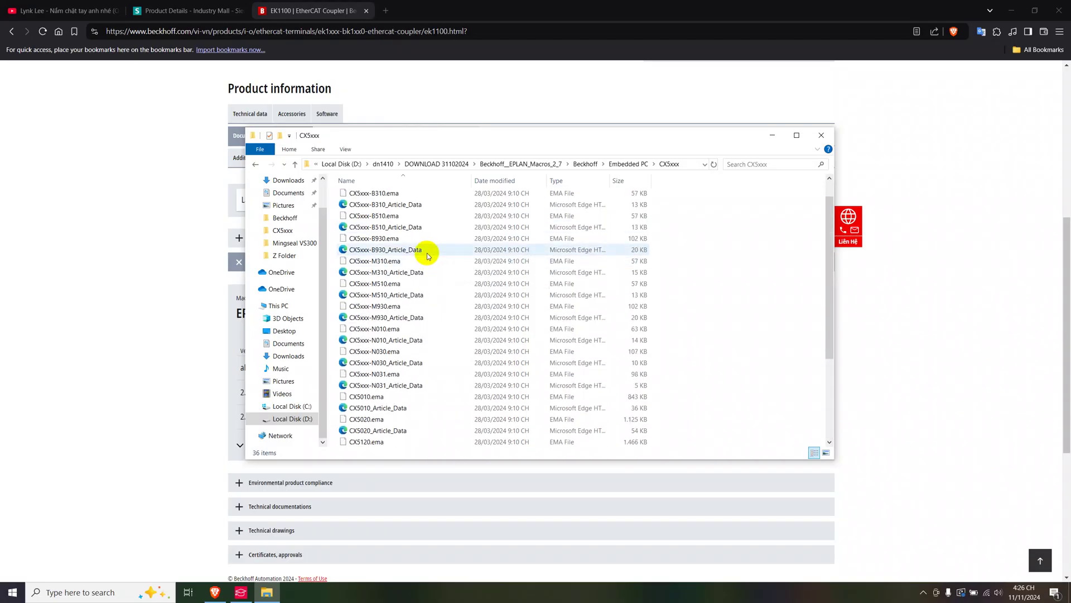
left_click(762, 136)
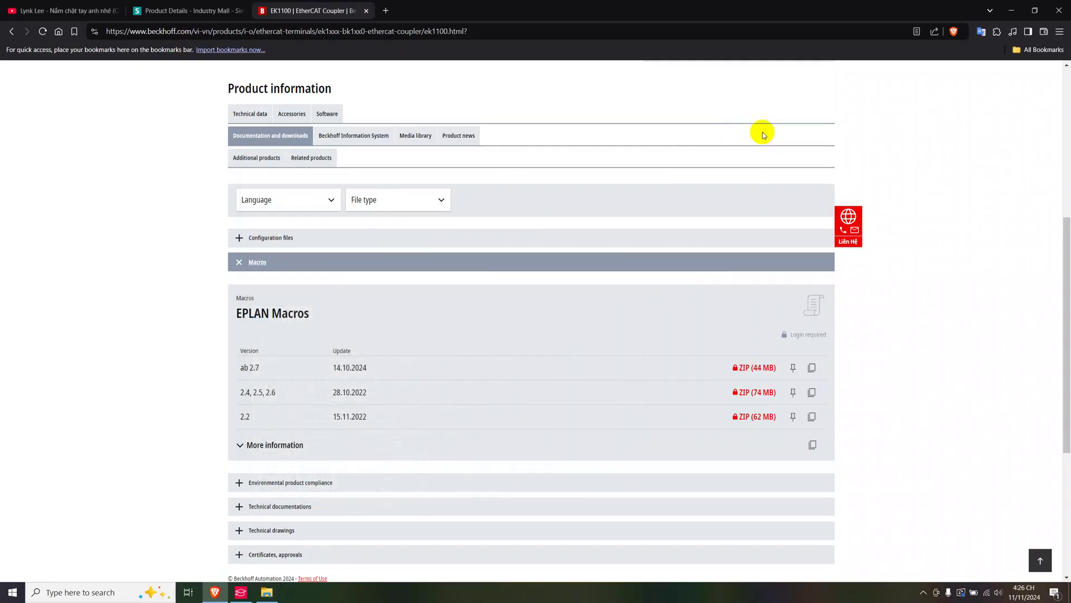
Go from CX5xxx up to the IO macros, open 'EtherCAT Coupler BECKHOFF EKxxxx' and select EK1000.ema
left_click(266, 591)
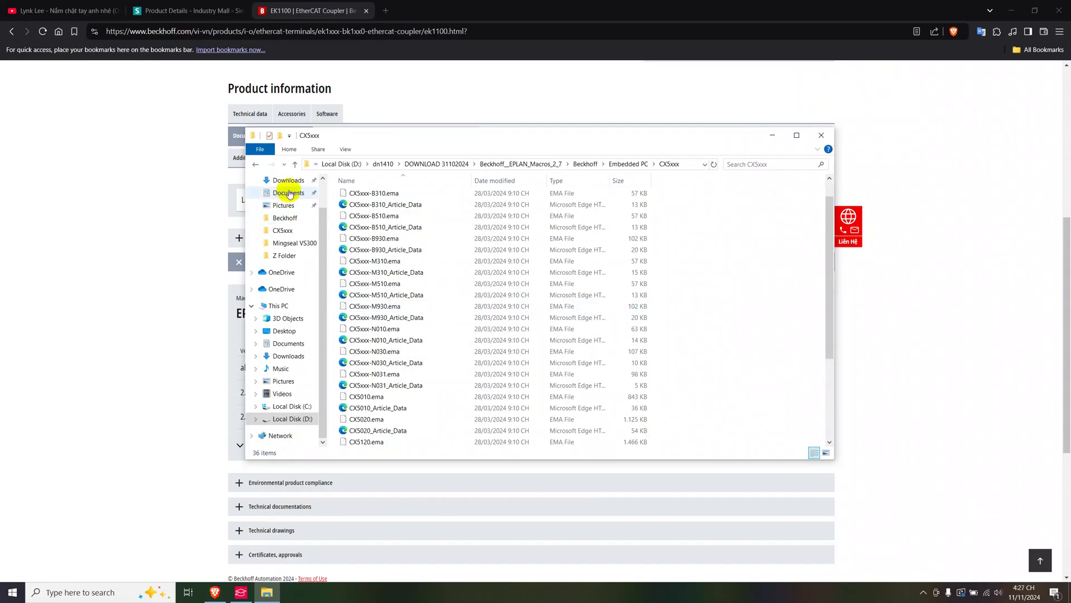
left_click(295, 164)
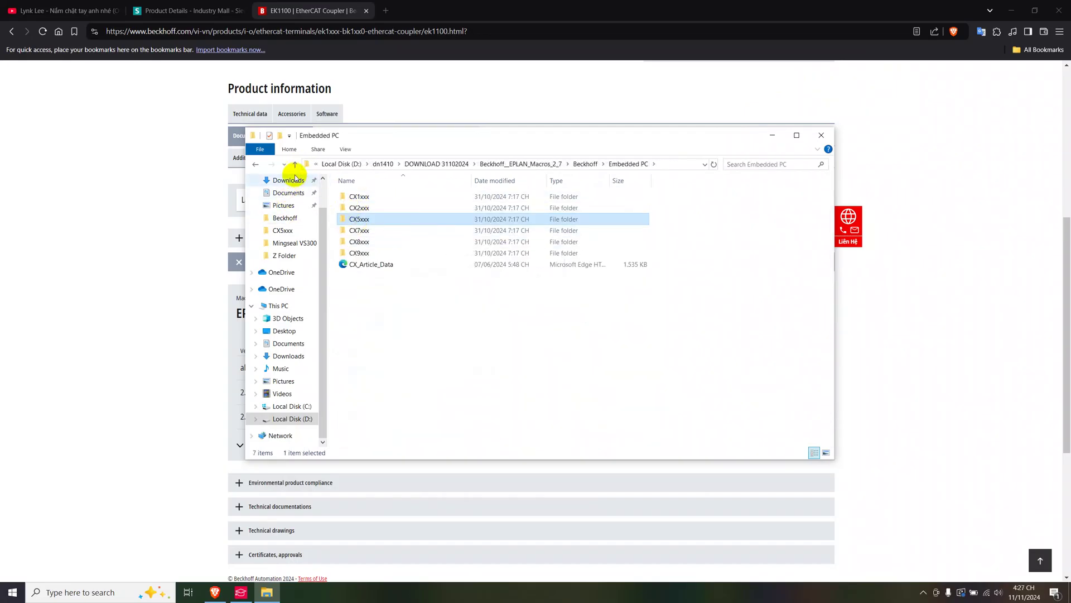
left_click(295, 164)
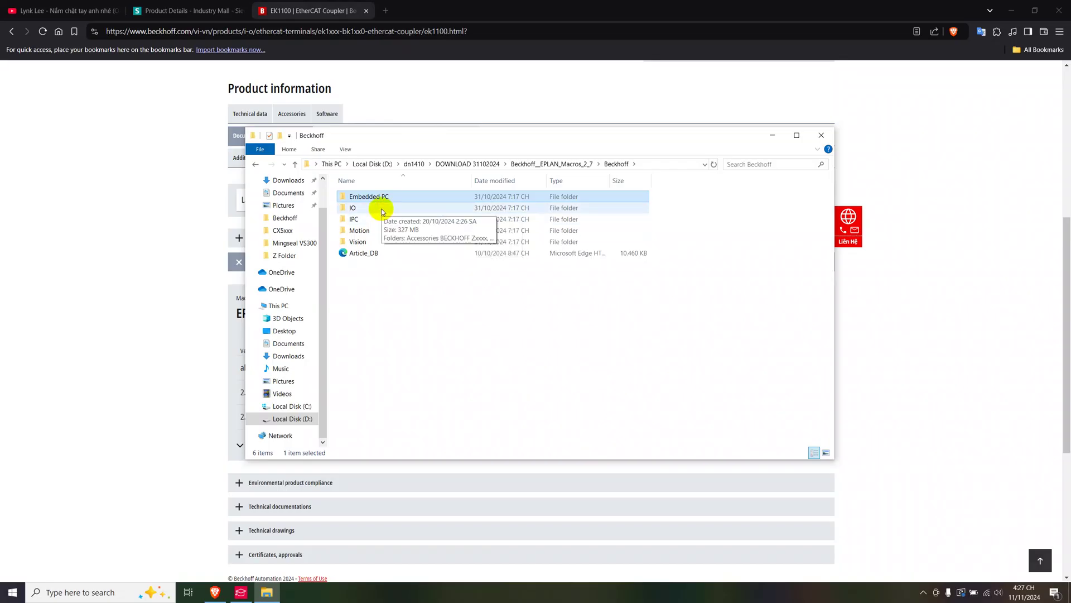
double_click(382, 210)
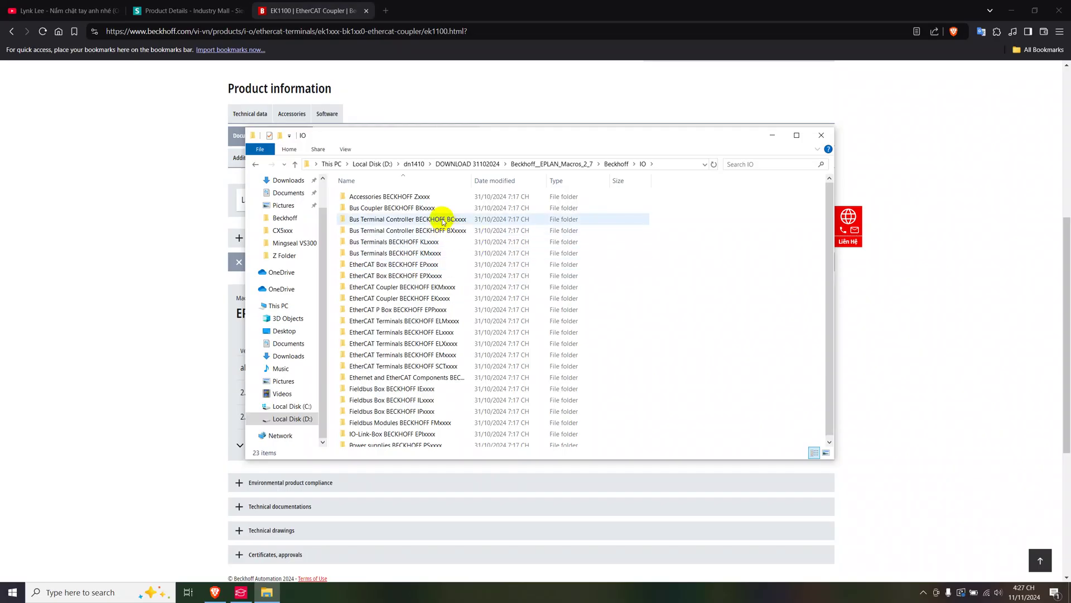
left_click(295, 164)
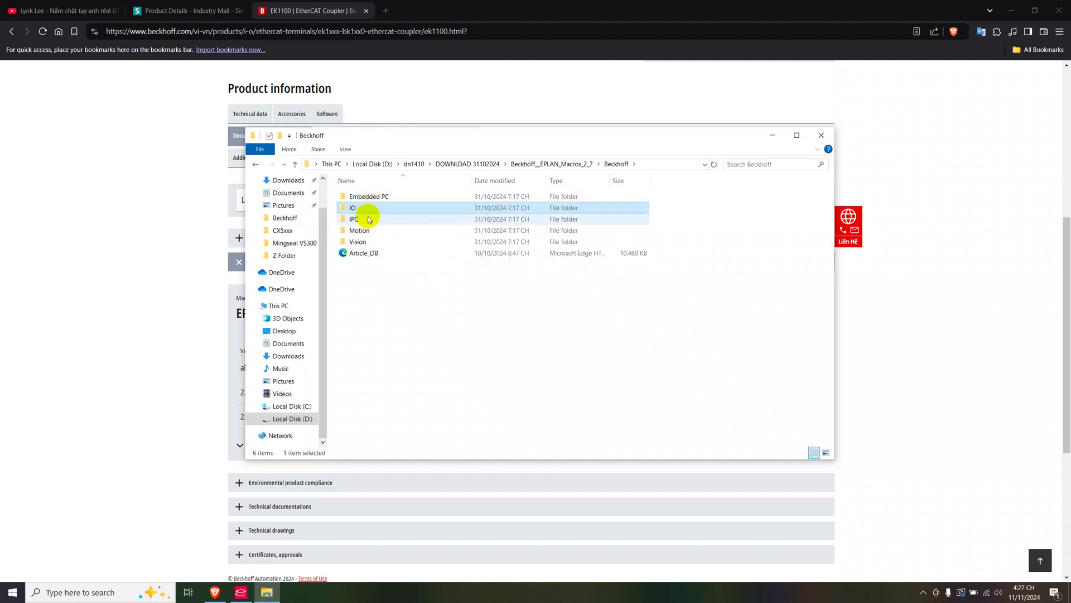
double_click(368, 211)
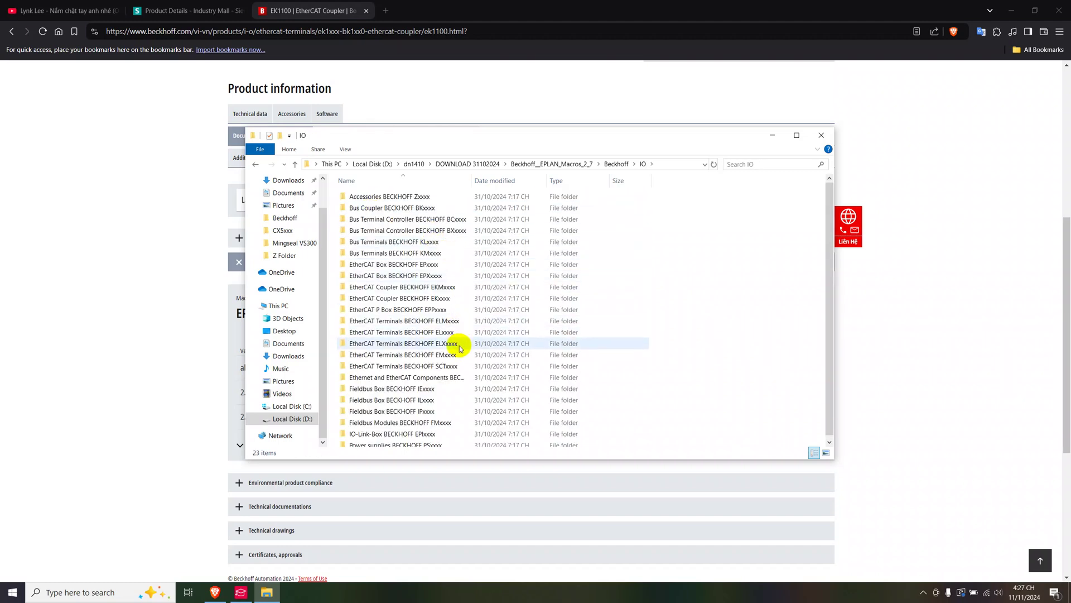
scroll(470, 393, "down", 1)
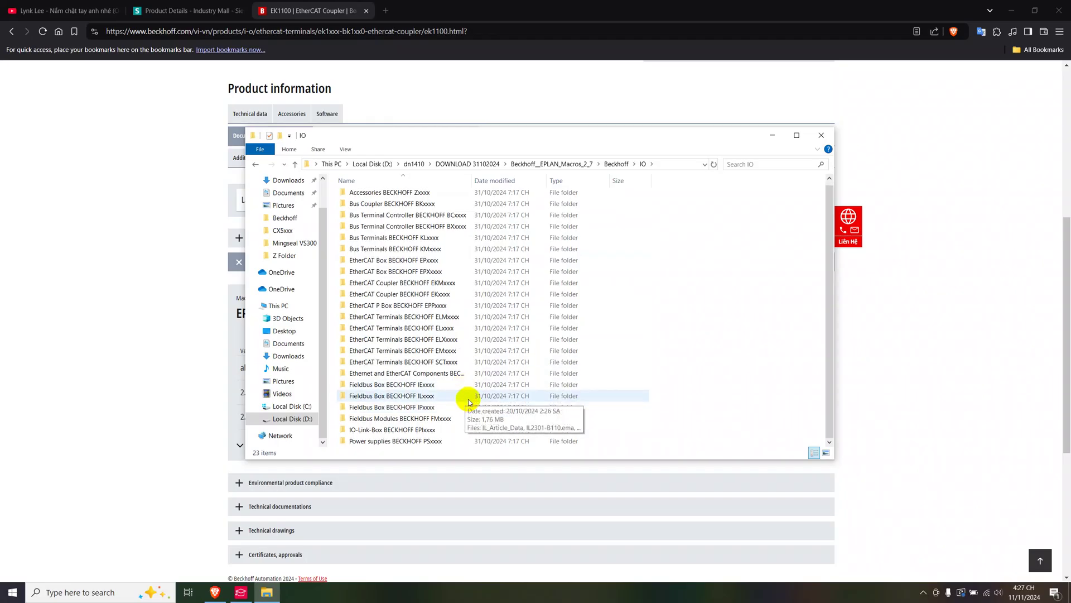
scroll(471, 406, "up", 1)
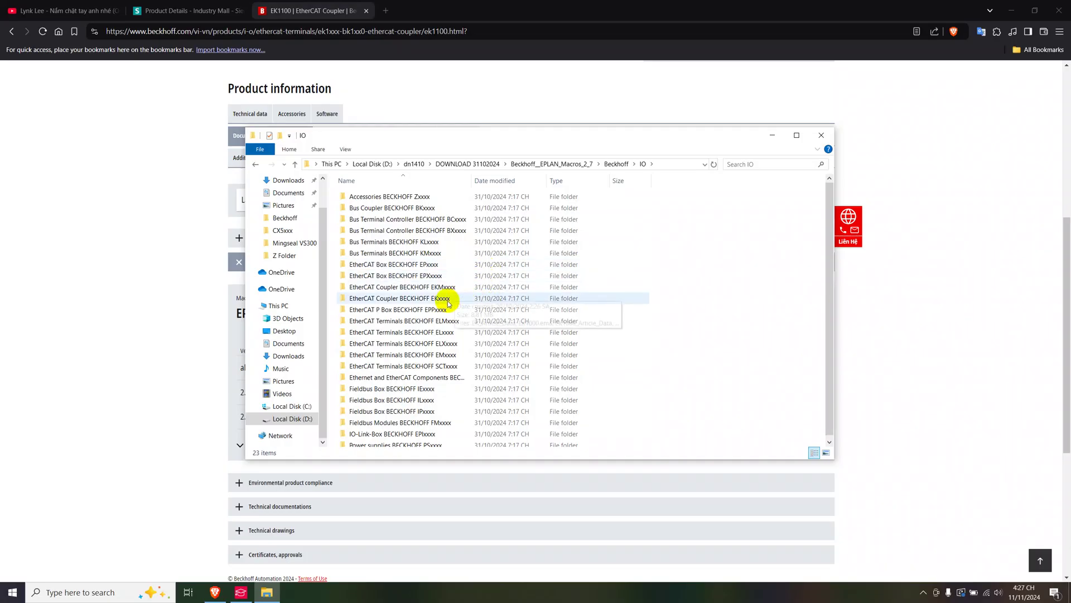
double_click(484, 298)
left_click(377, 208)
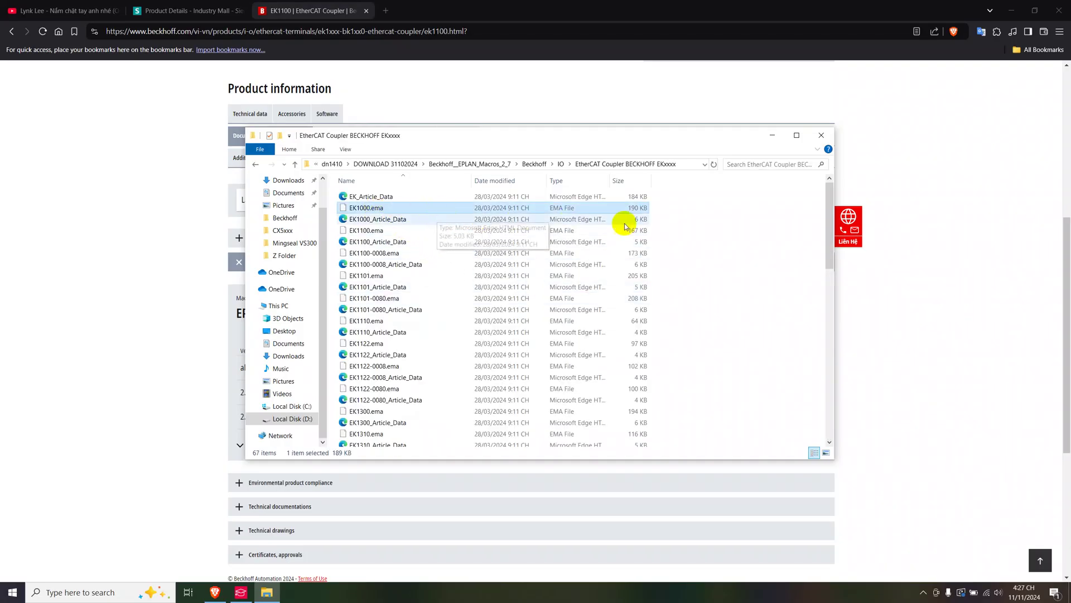
Look at the Data Portal search box in EPLAN, then return to the Beckhoff macros page
left_click(769, 137)
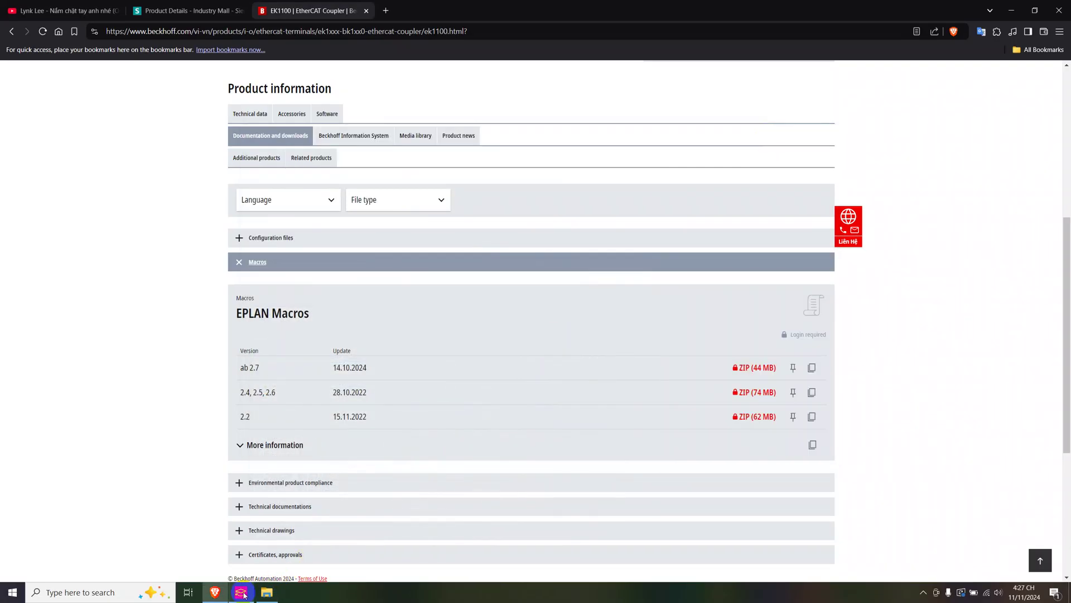
left_click(267, 592)
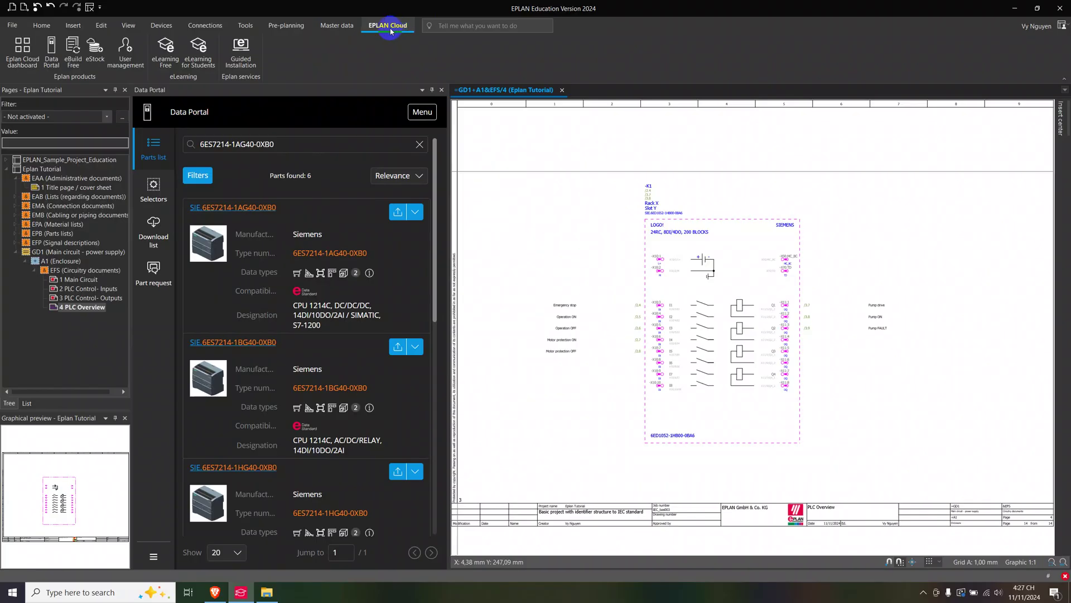
left_click(291, 149)
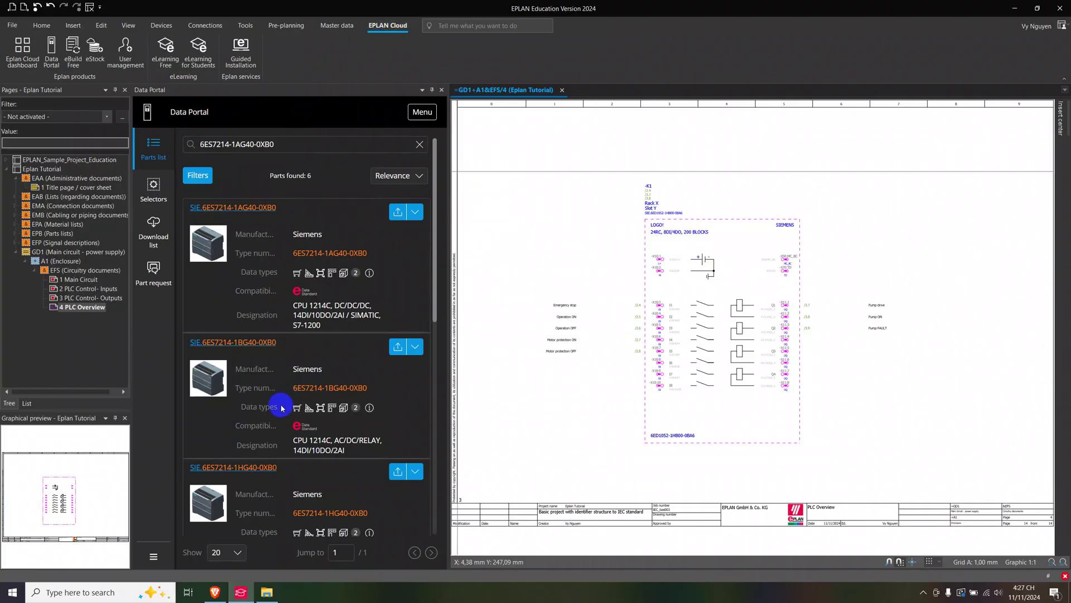
left_click(215, 592)
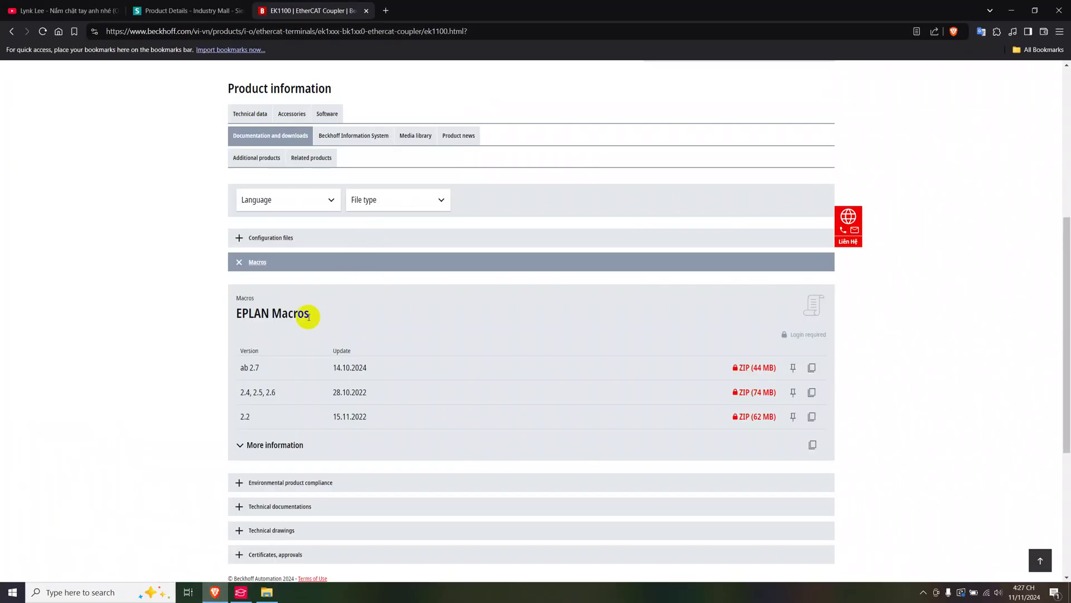
Select the EK1000.ema file name text in File Explorer for copying
left_click(266, 592)
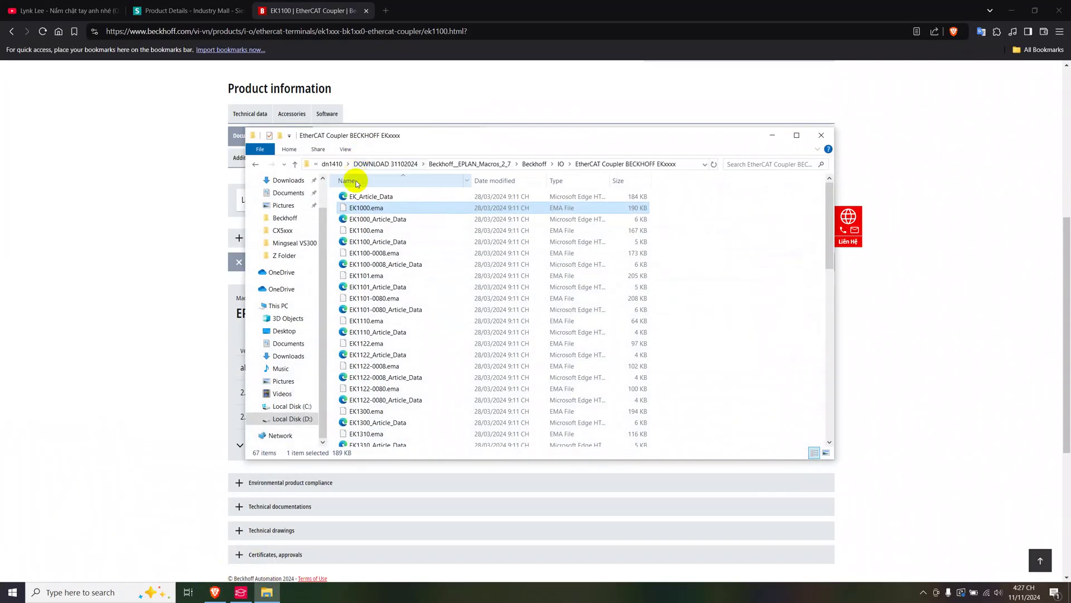
left_click(380, 211)
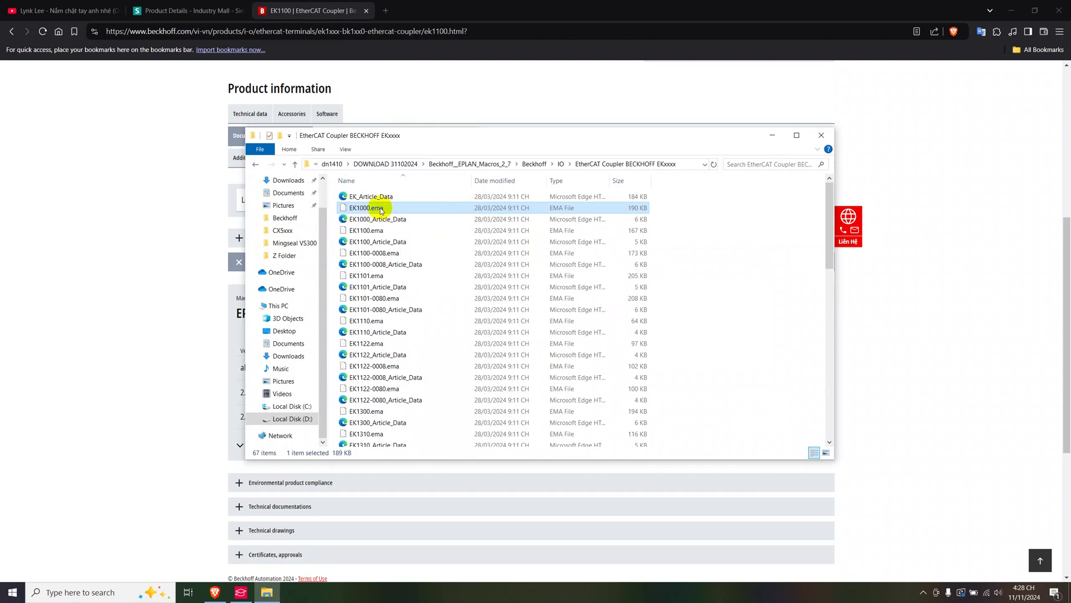
left_click_drag(387, 207, 353, 208)
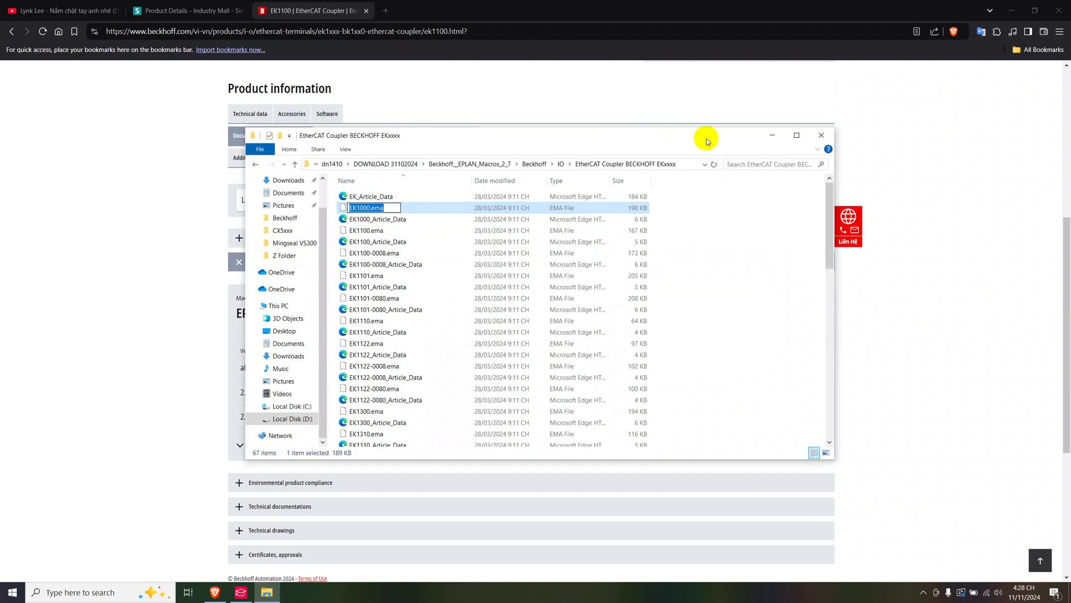
Search the Data Portal for EK1000, getting 522 unrelated SICK encoder results
left_click(772, 135)
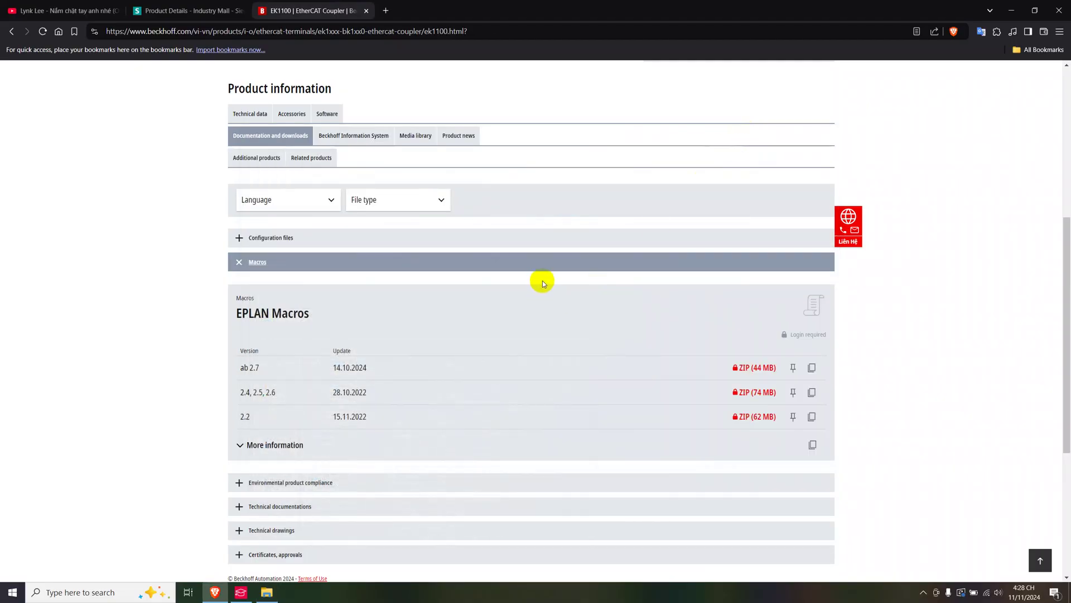
left_click(267, 594)
left_click(241, 593)
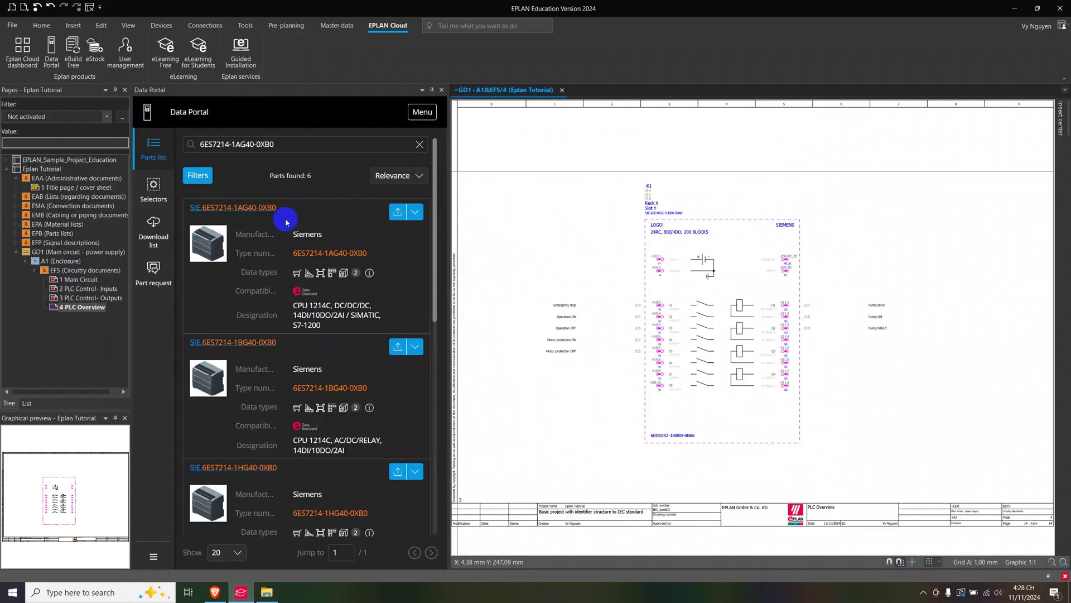
left_click(285, 144)
key("ctrl+a")
type("EK1000.ema")
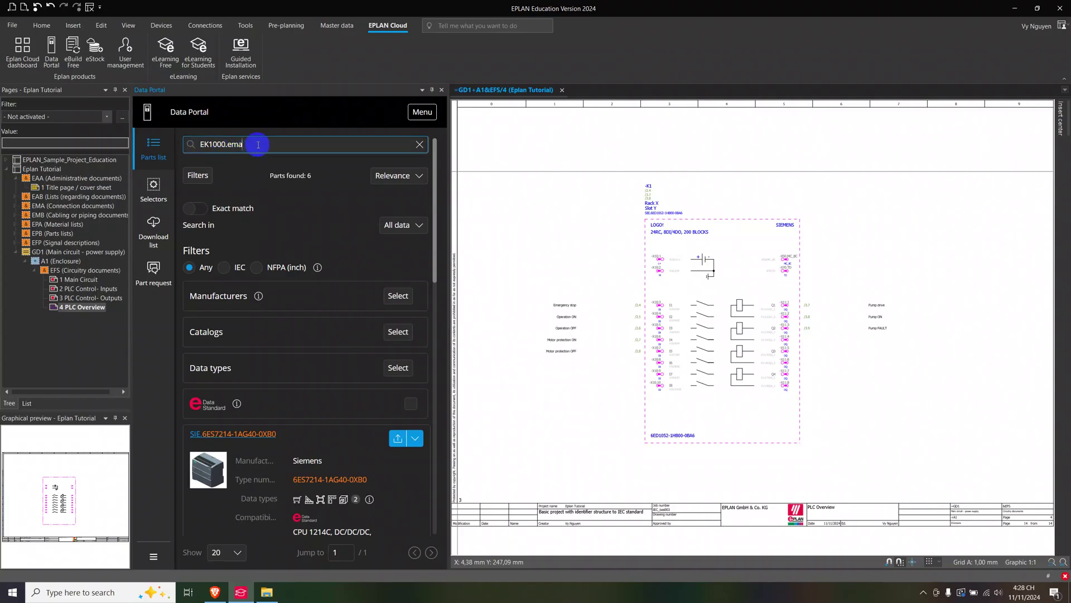
key("BackSpace")
key("Return")
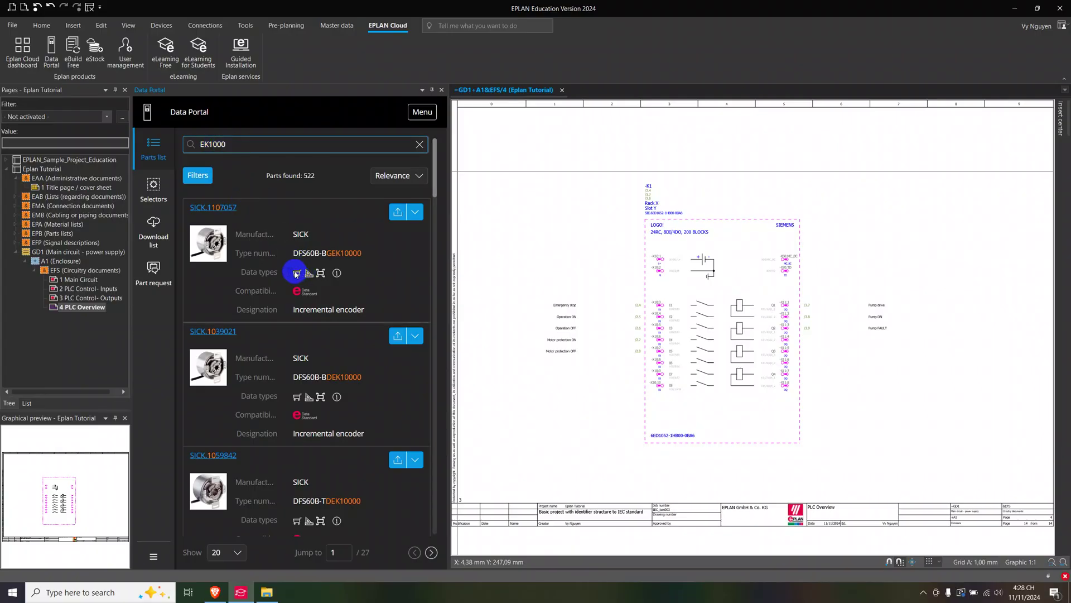
left_click(216, 592)
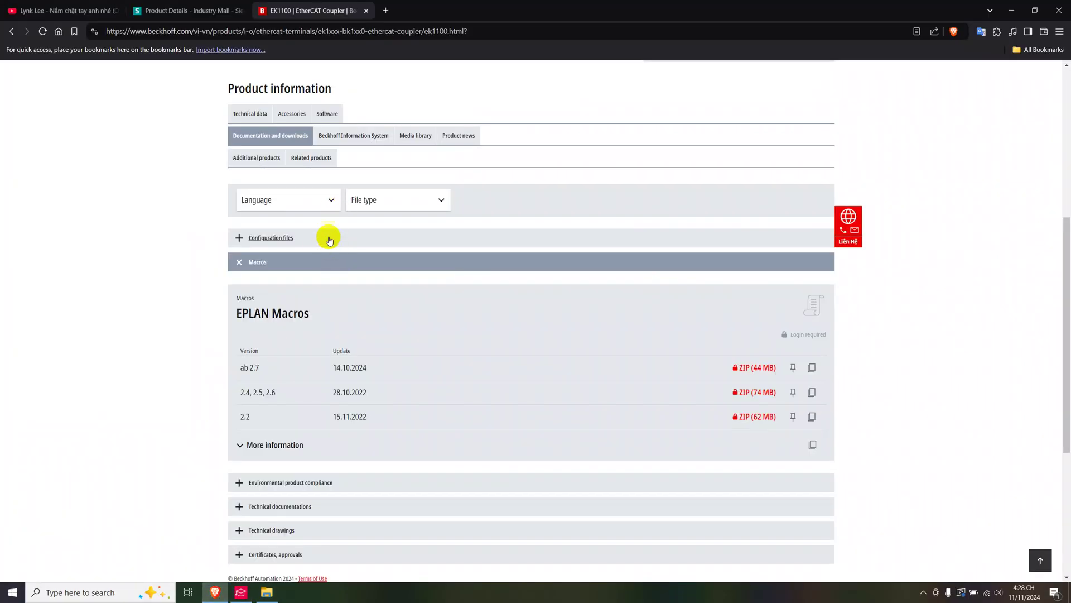
scroll(452, 251, "up", 3)
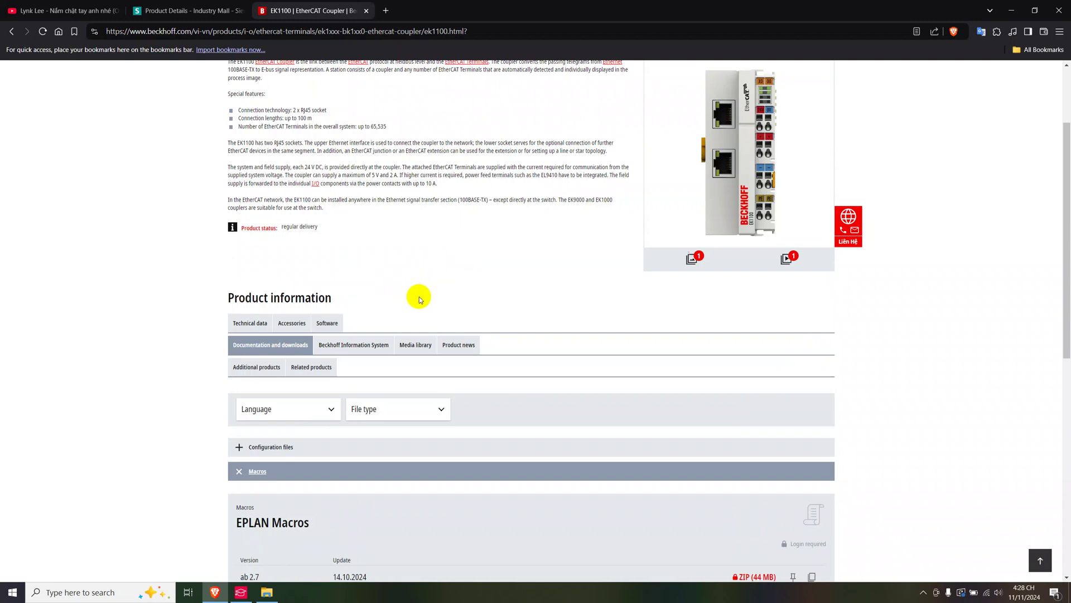
scroll(419, 297, "up", 3)
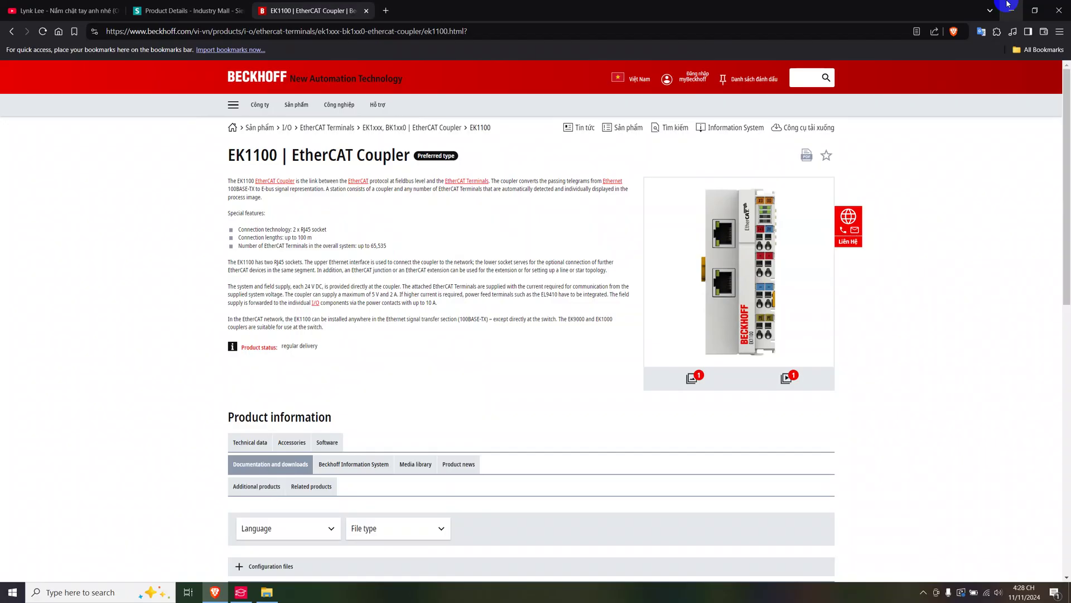
Minimize the browser and close EPLAN's Data Portal panel
left_click(1009, 7)
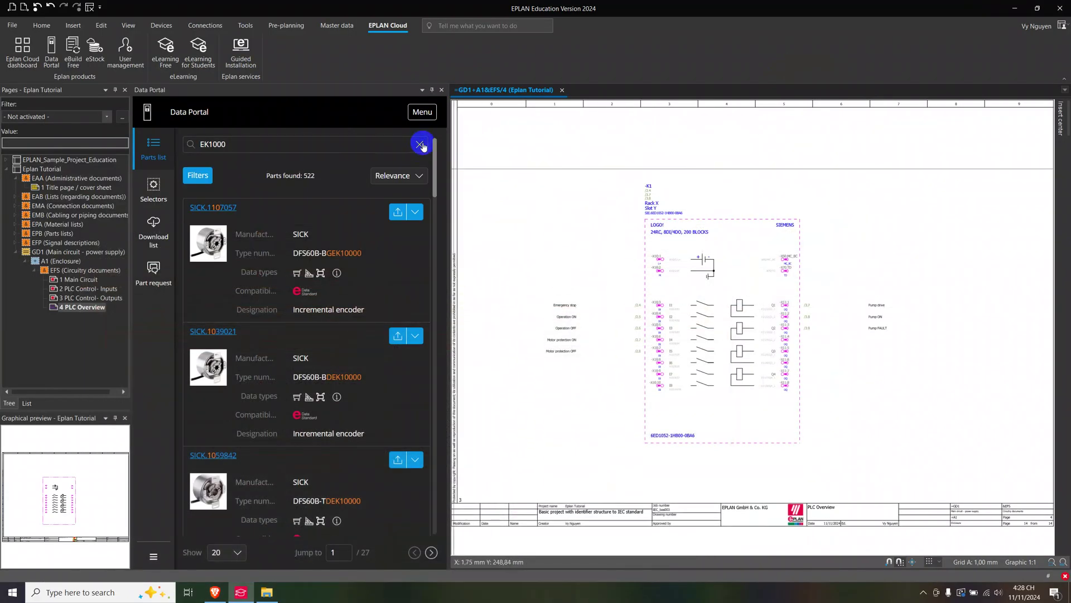
left_click(442, 89)
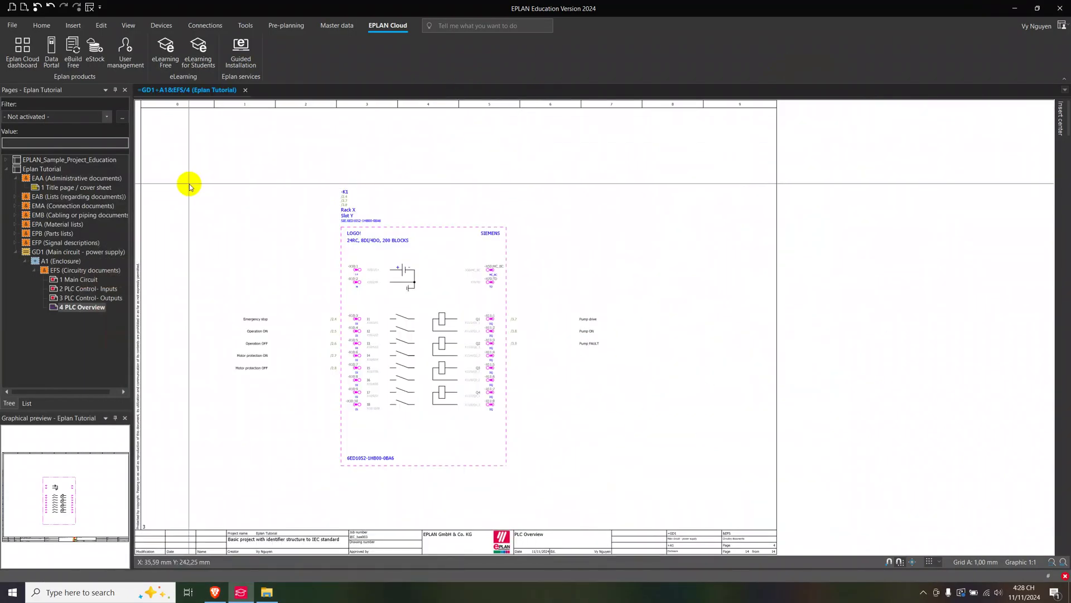
Open the Insert page macro file dialog from the Home tab's Page macro menu
left_click(41, 25)
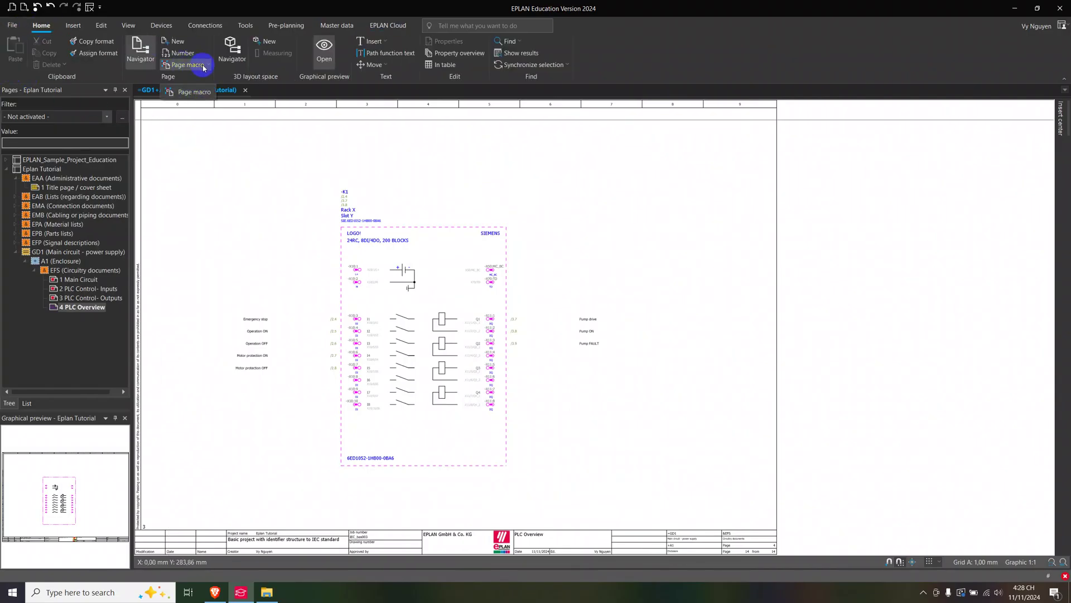
left_click(205, 68)
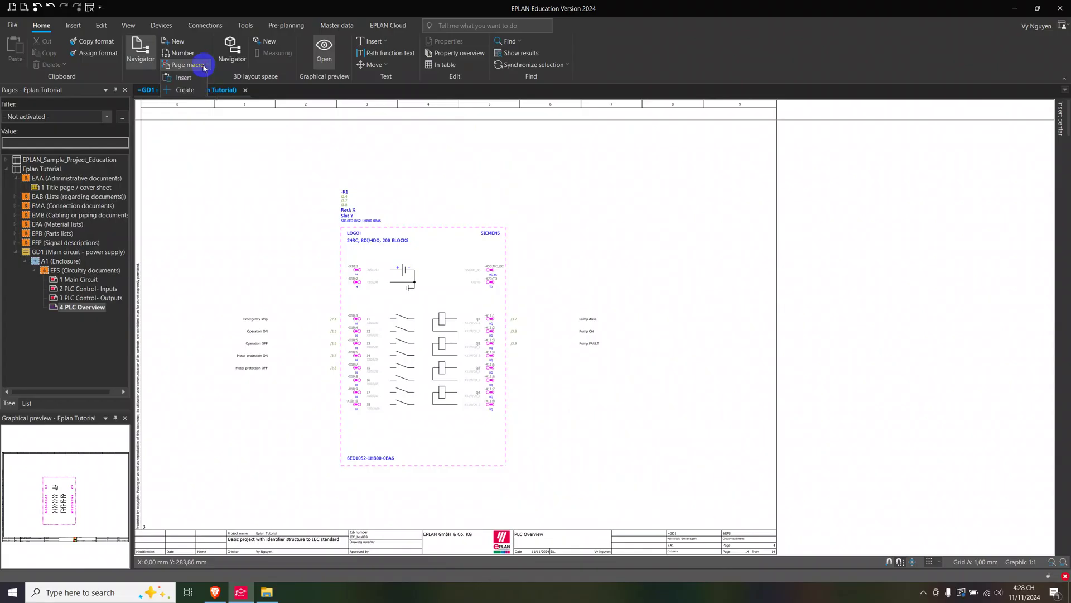
left_click(183, 77)
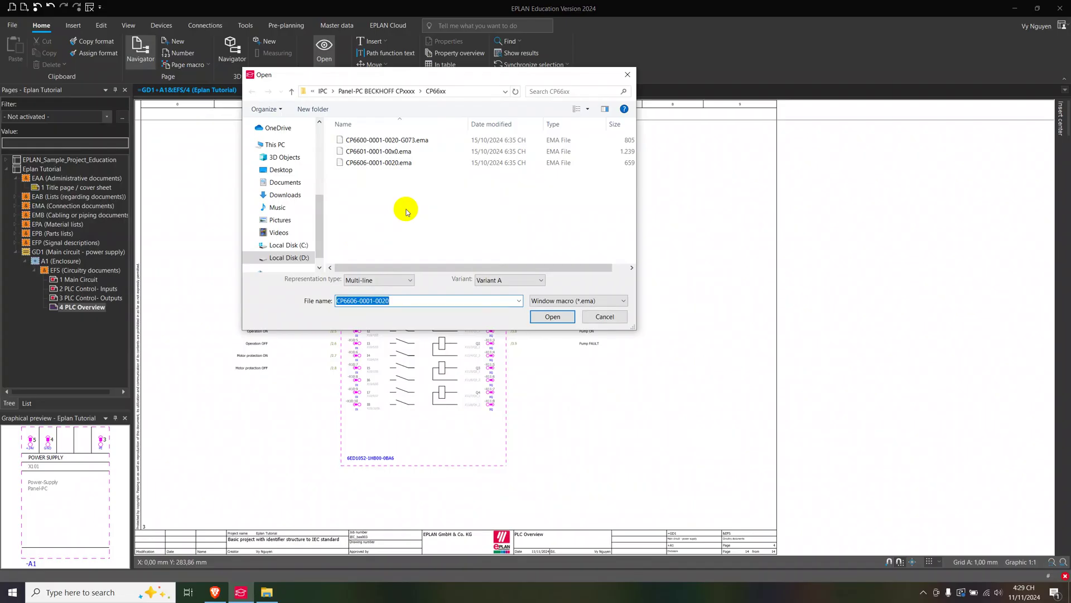
Go up to the Beckhoff folder, enter IO > EtherCAT Coupler BECKHOFF EKxxxx, and select EK1110.ema
left_click(295, 92)
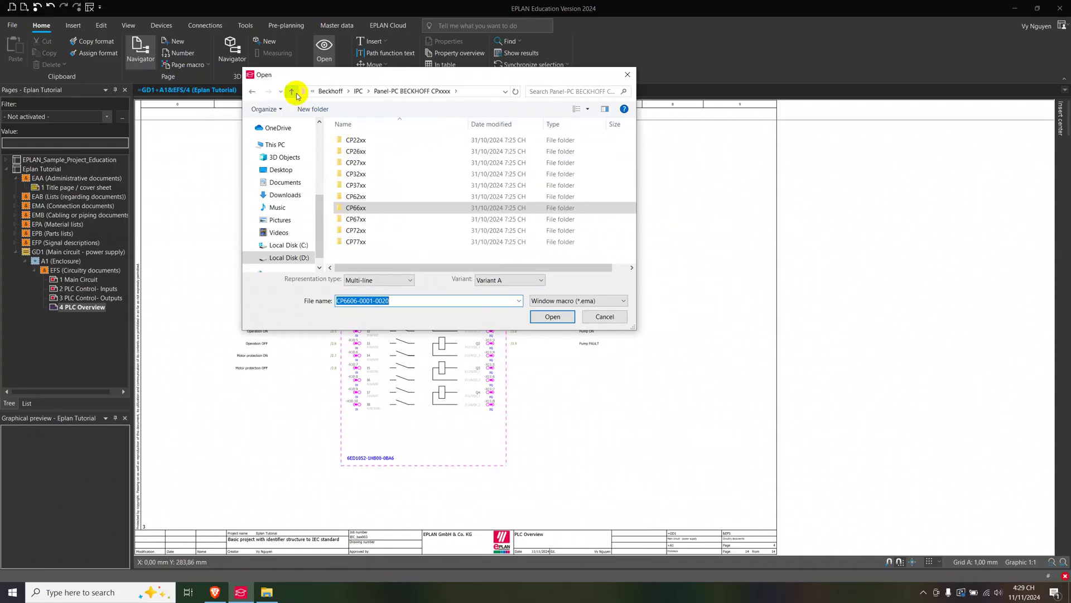
left_click(294, 92)
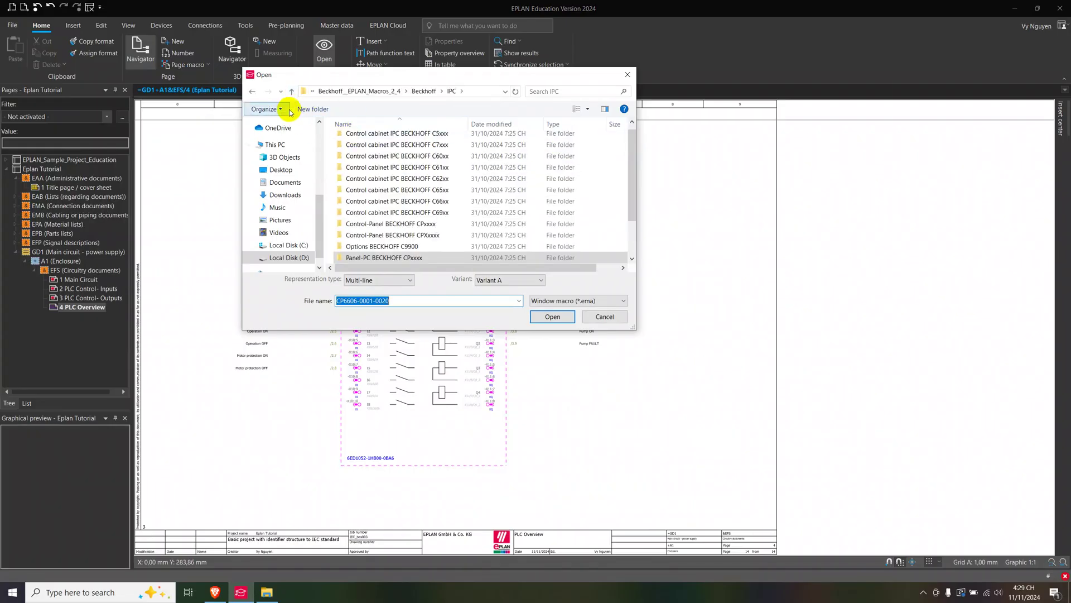
left_click(295, 94)
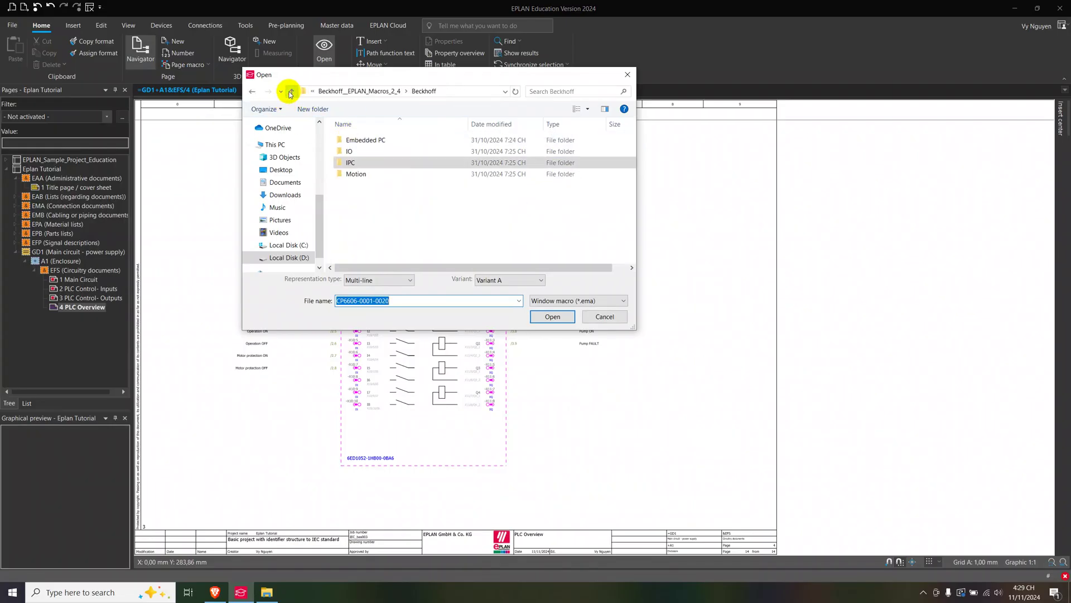
double_click(357, 153)
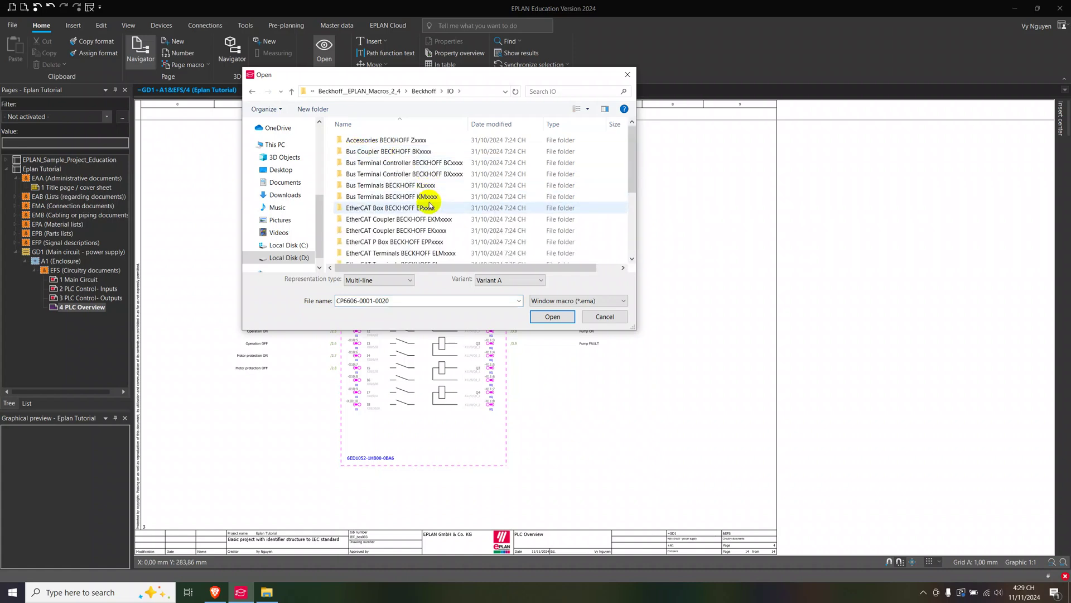
double_click(452, 230)
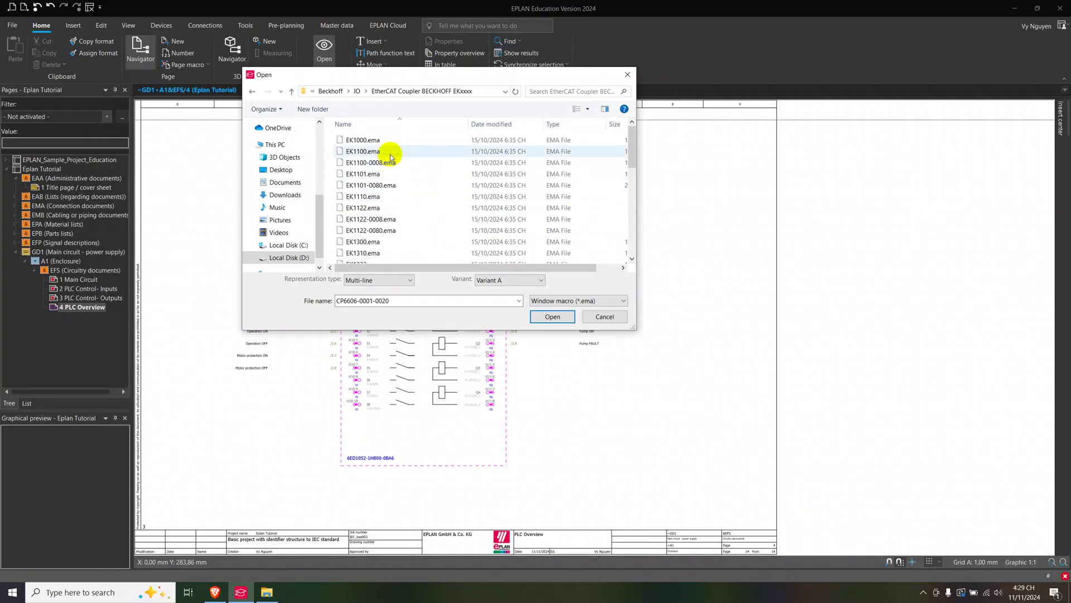
left_click(391, 198)
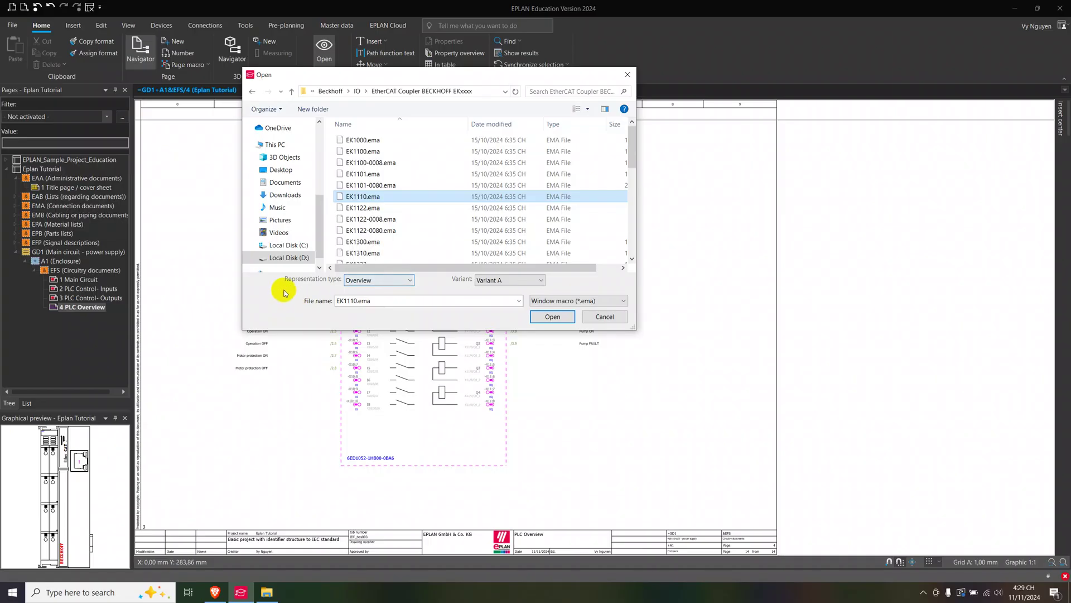
Select EK1100.ema and set its representation type to Overview
left_click(377, 279)
left_click(366, 301)
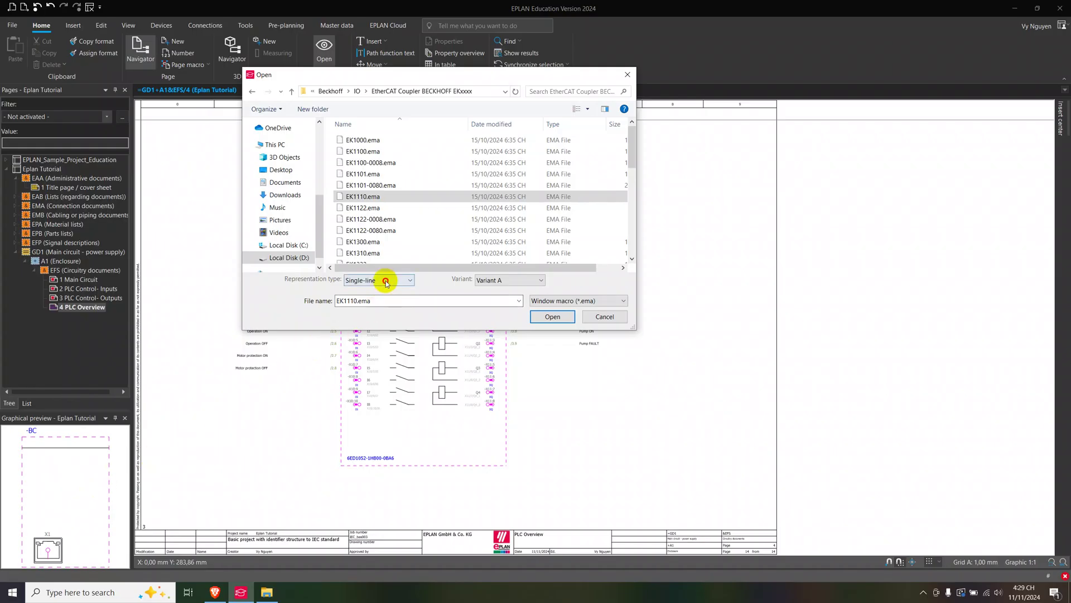
left_click(381, 281)
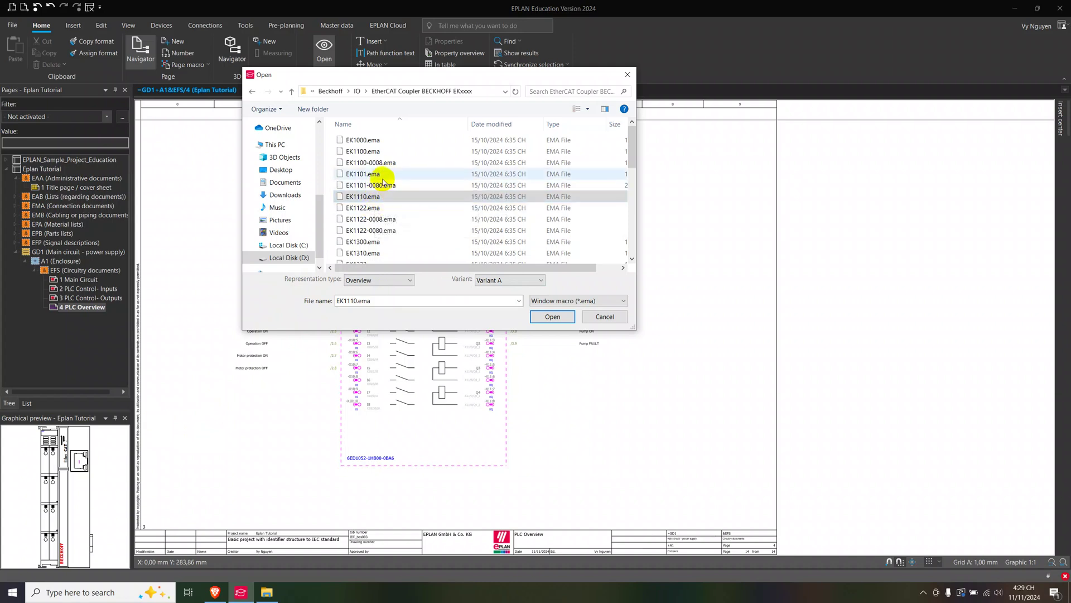
left_click(384, 152)
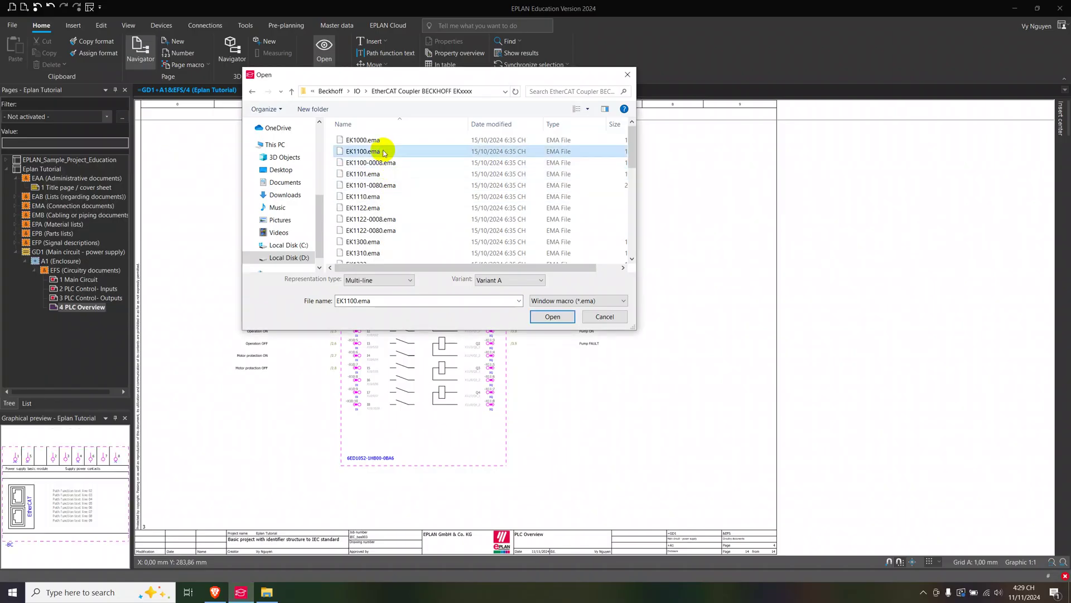
left_click(377, 281)
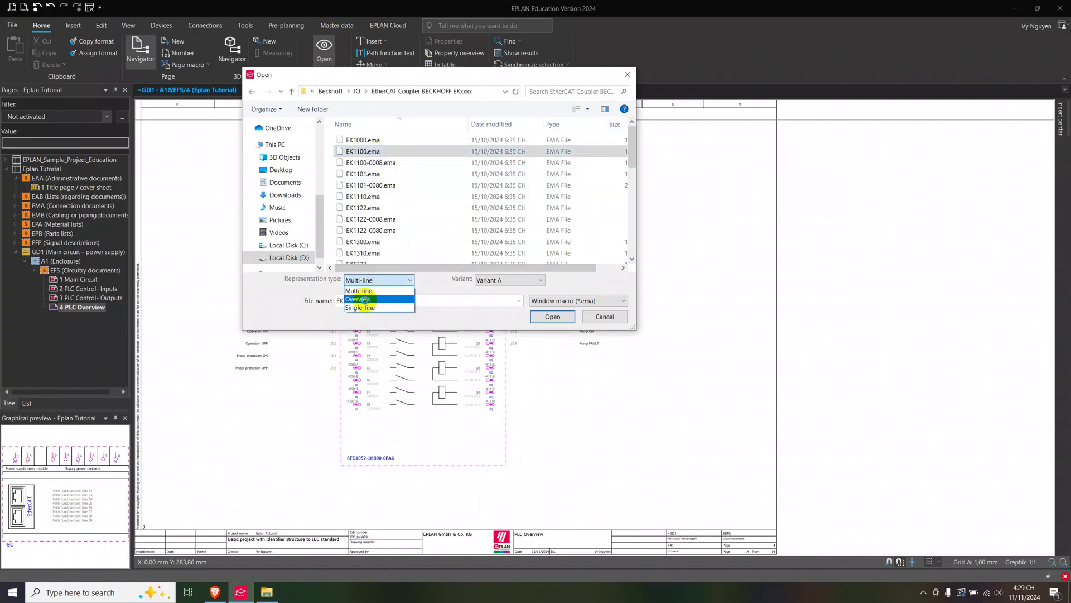
left_click(369, 290)
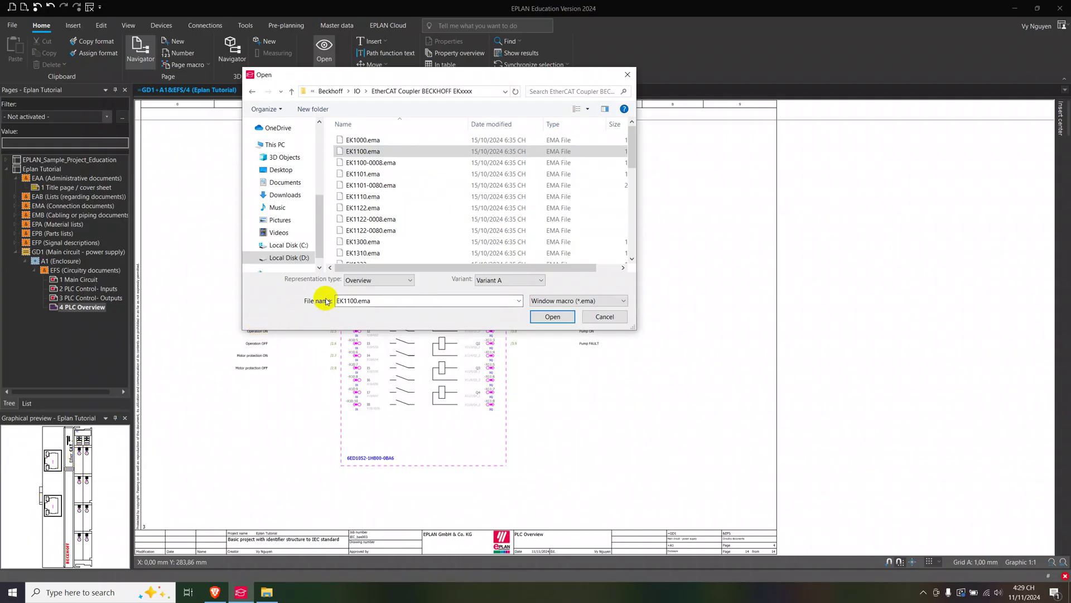
left_click(377, 279)
left_click(360, 308)
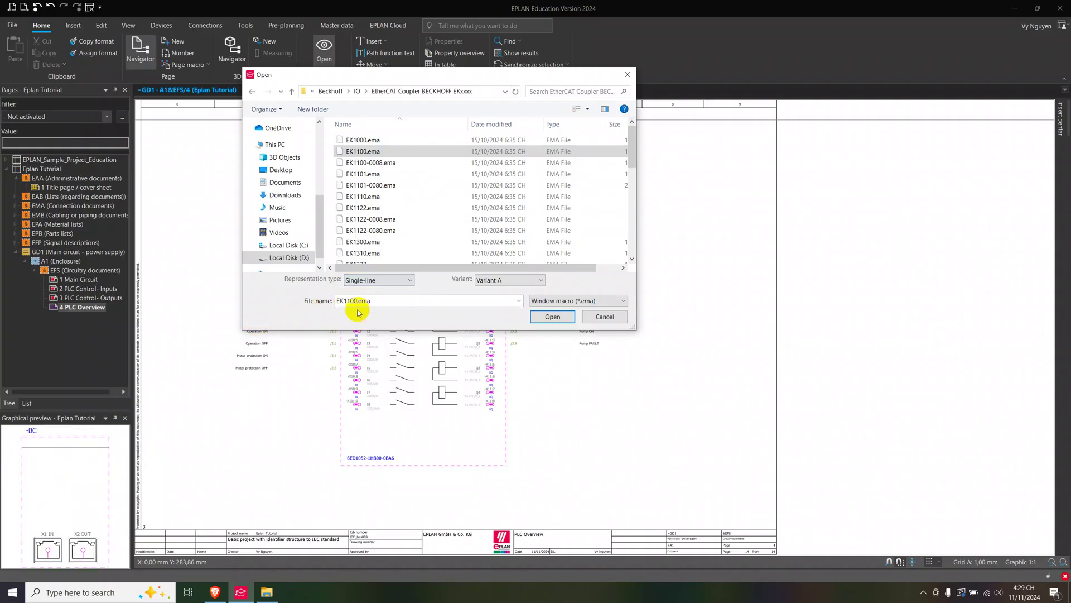
left_click(377, 279)
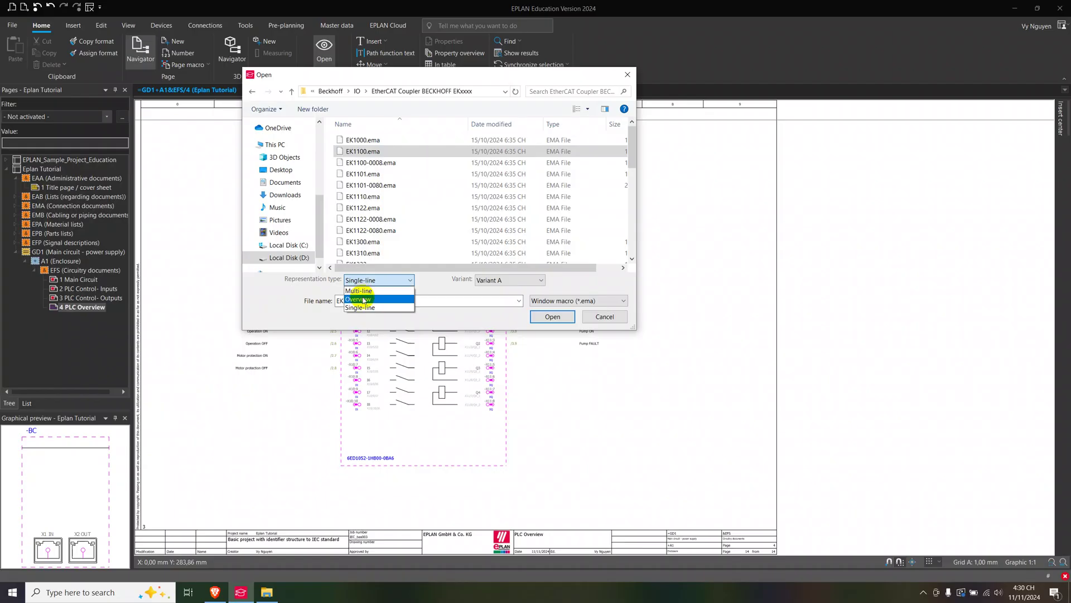
left_click(361, 299)
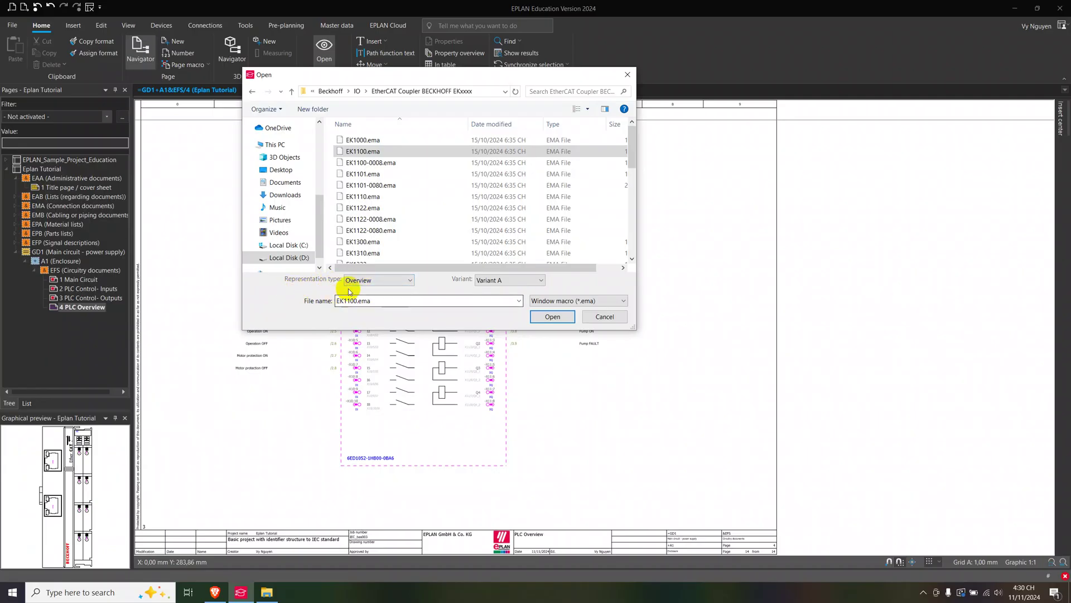
Keep Variant A and open the EK1100 overview macro
left_click(507, 280)
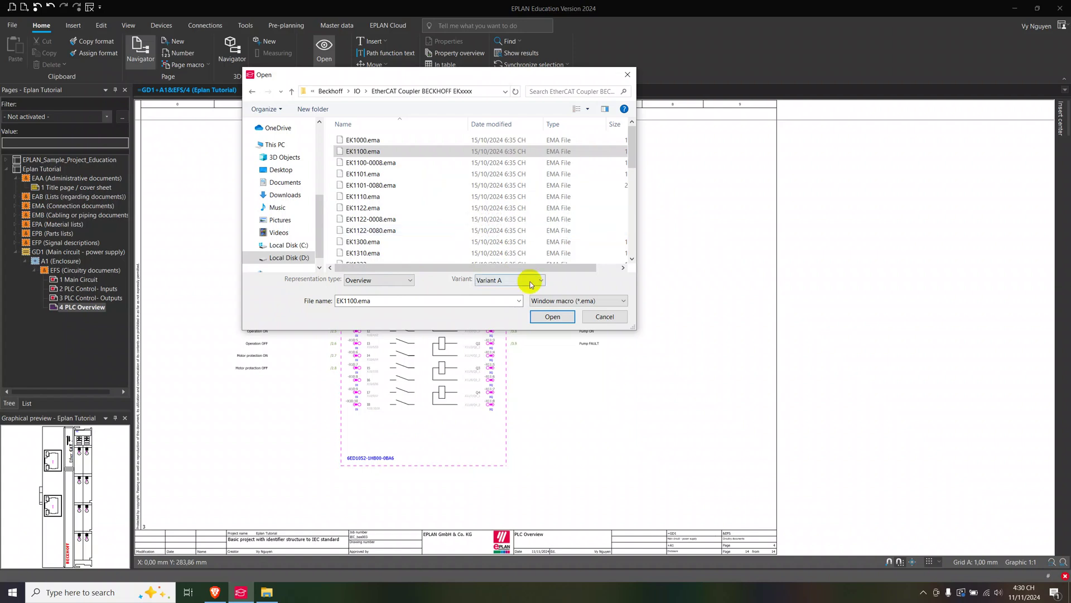
left_click(554, 300)
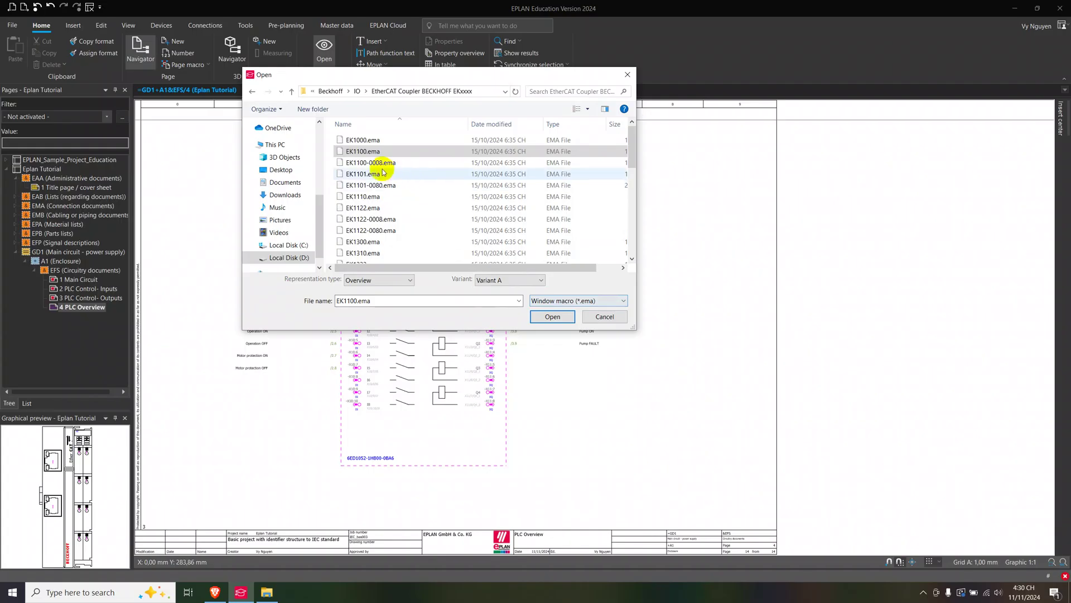
left_click(552, 317)
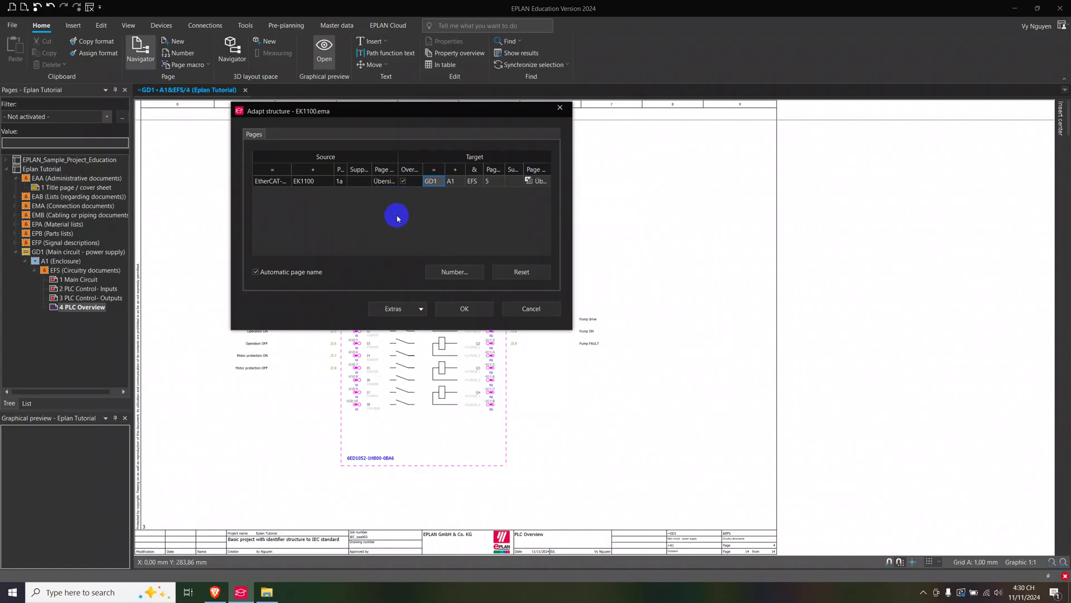
Accept the GD1, A1, EFS page 5 target structure and insert with 'Do not modify'
left_click(463, 312)
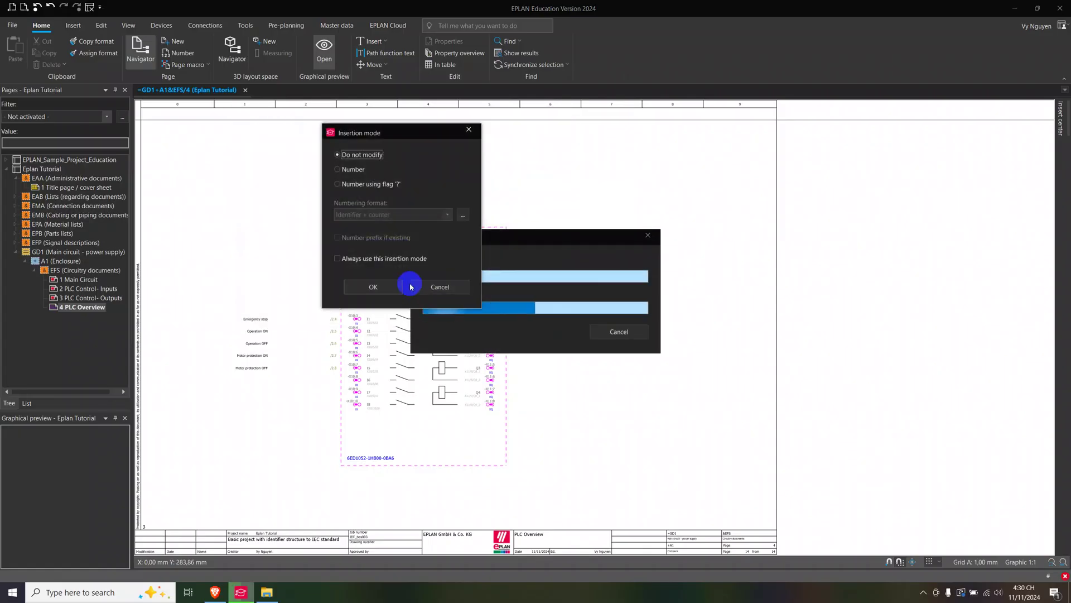
left_click(371, 287)
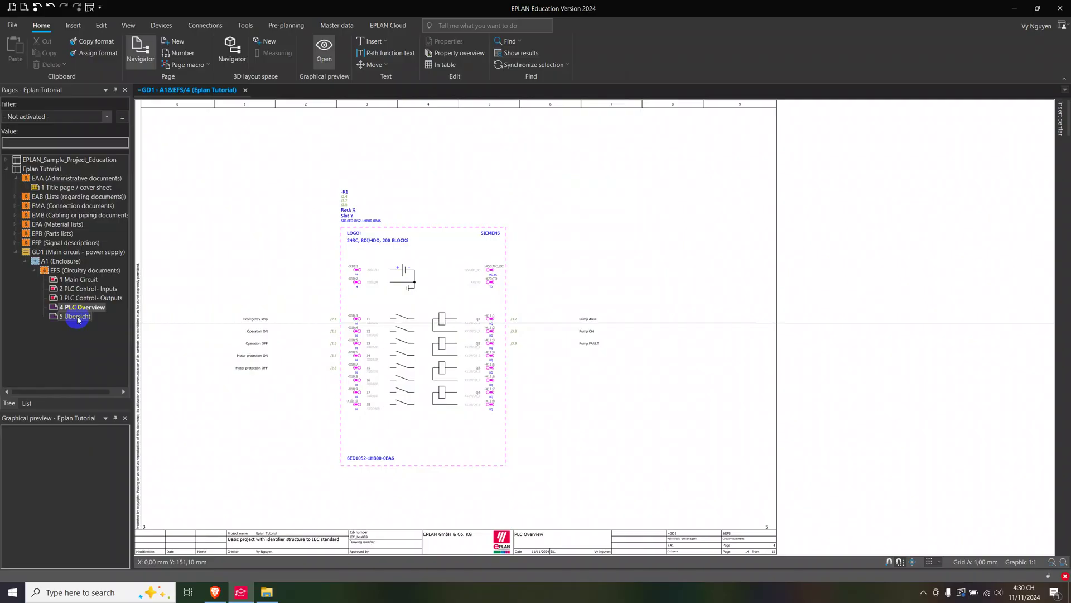
Open page '5 Übersicht' and view the EK1100 coupler's -BC properties
double_click(77, 318)
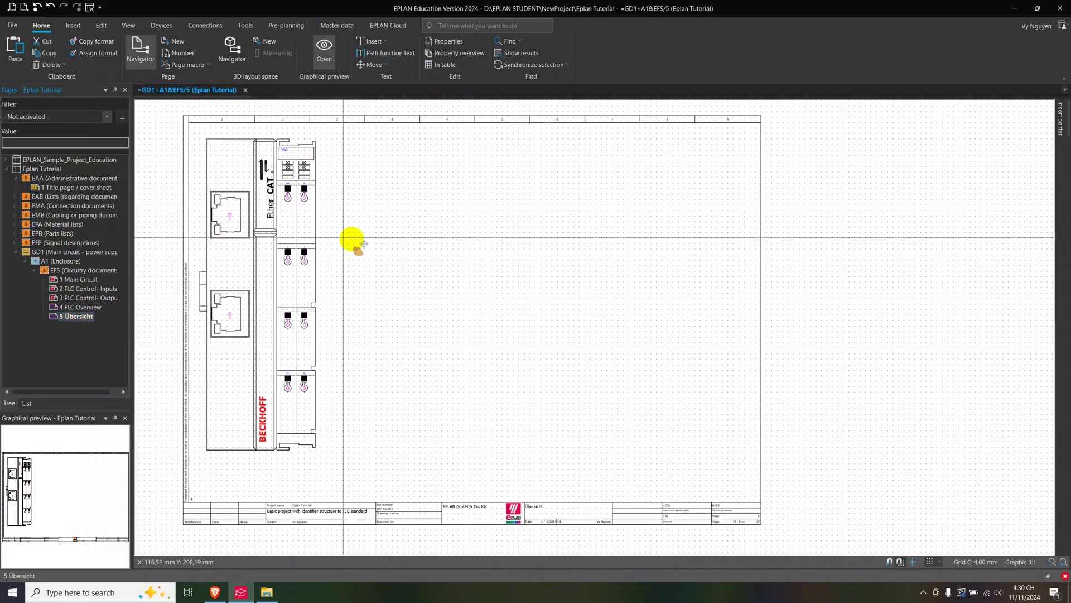
scroll(351, 241, "up", 1, "ctrl")
scroll(297, 283, "up", 1, "ctrl")
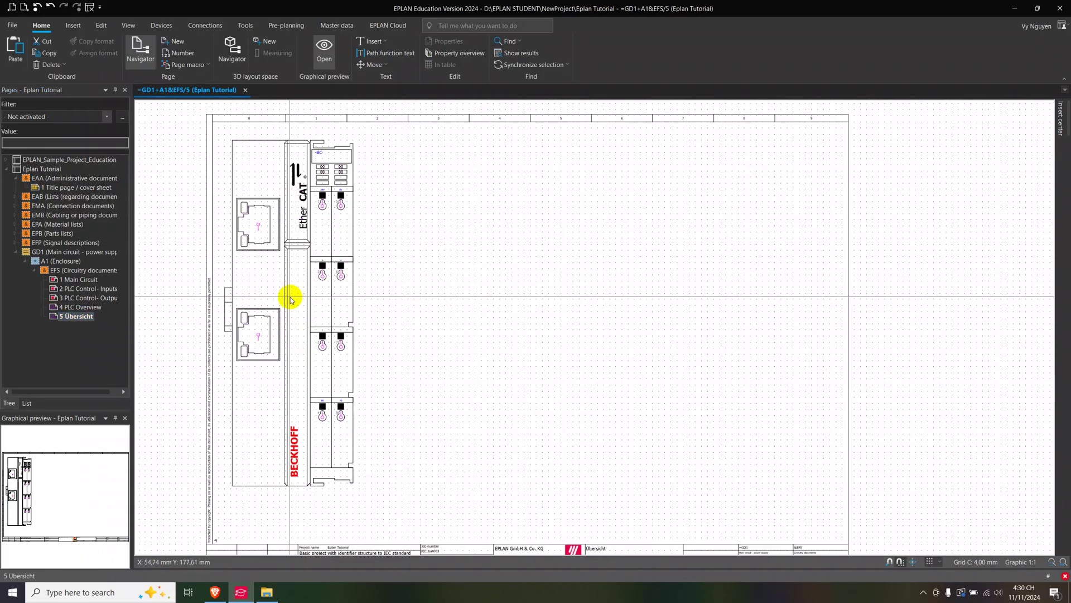
left_click(287, 244)
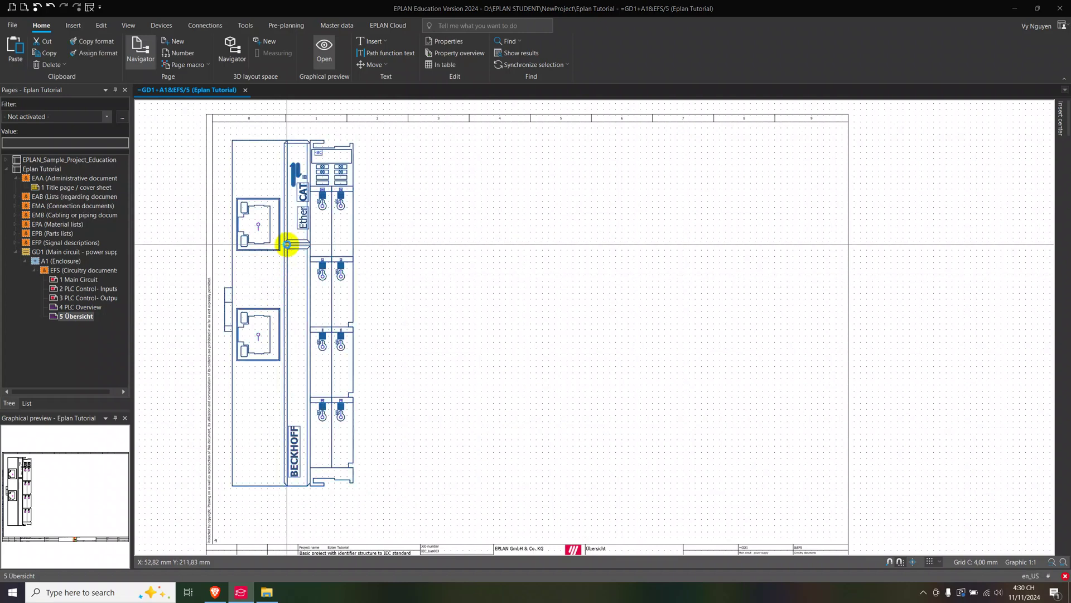
double_click(287, 245)
left_click(266, 44)
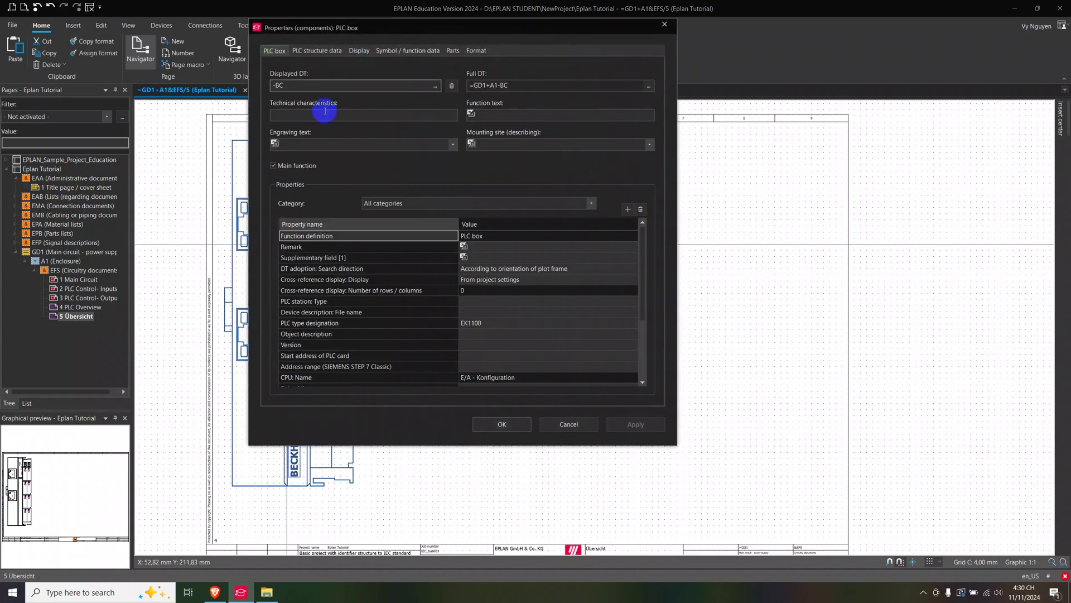
left_click(386, 50)
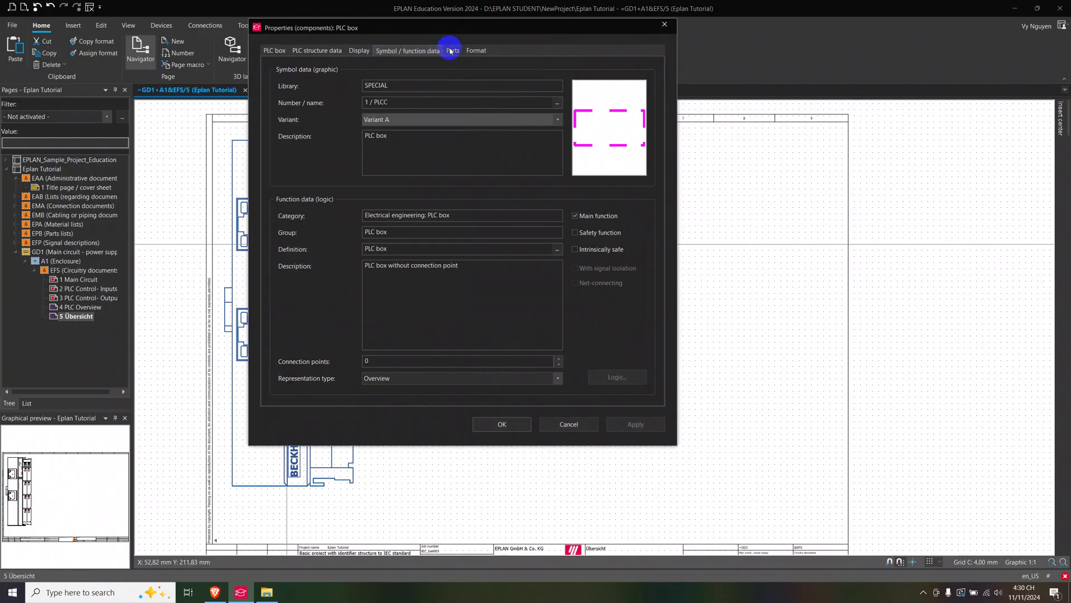
left_click(475, 51)
left_click(453, 51)
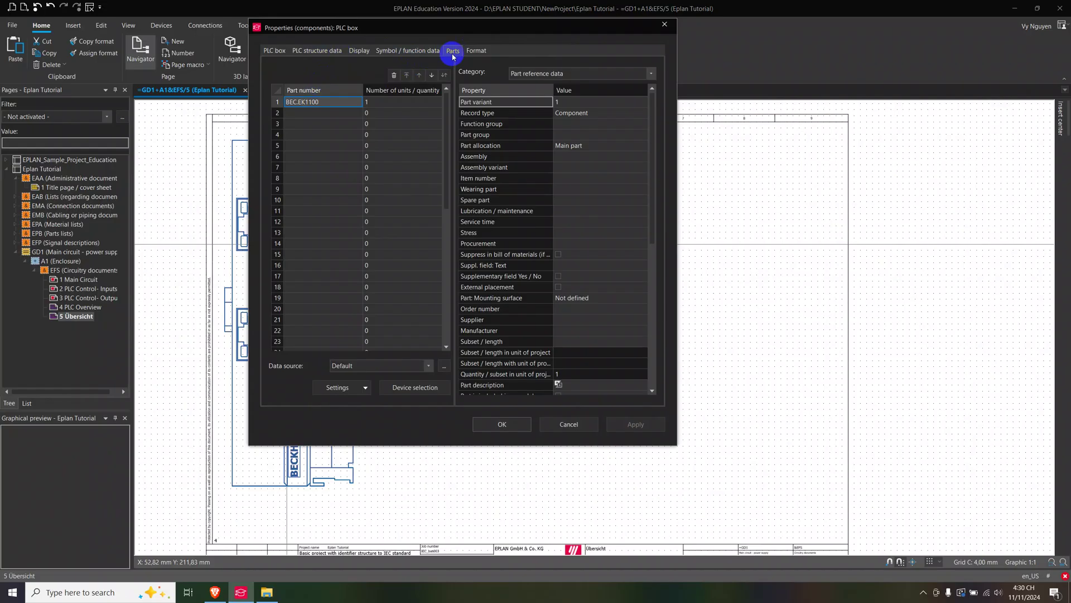
left_click(360, 105)
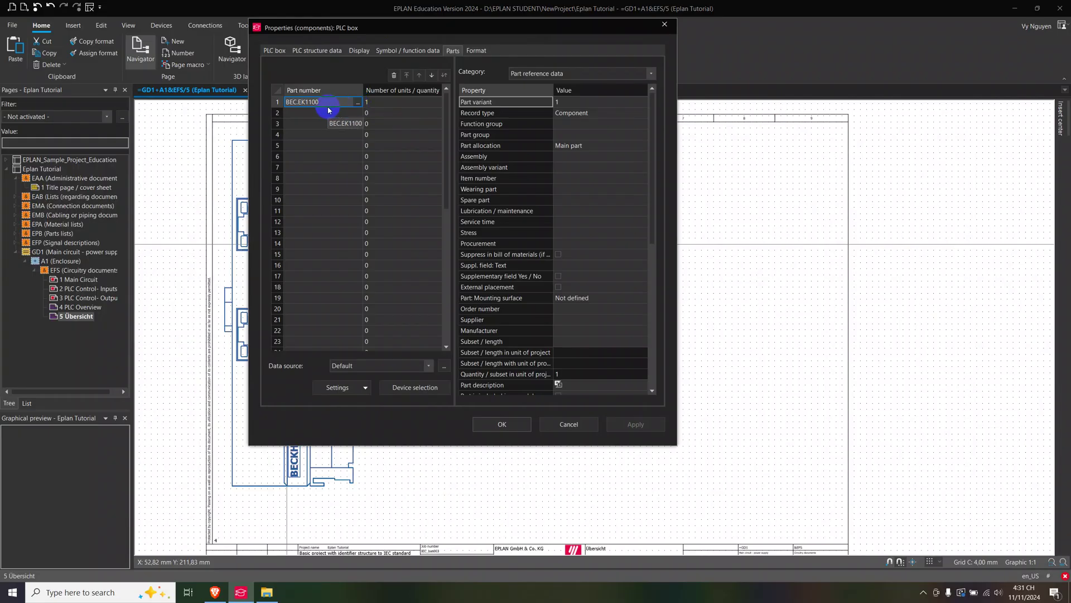
left_click(360, 102)
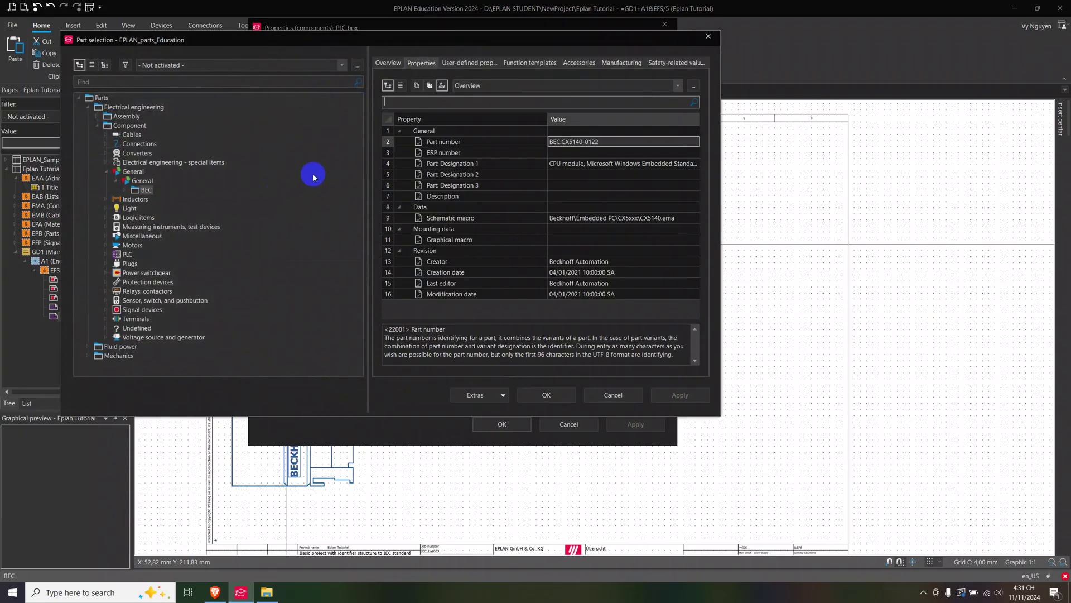
left_click(128, 190)
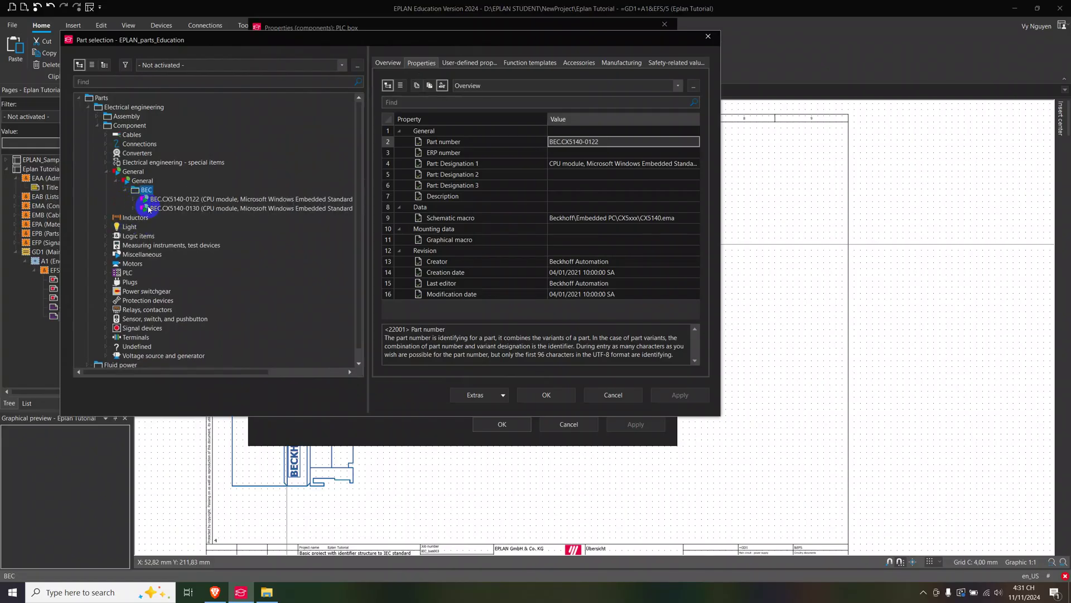
left_click_drag(368, 214, 453, 213)
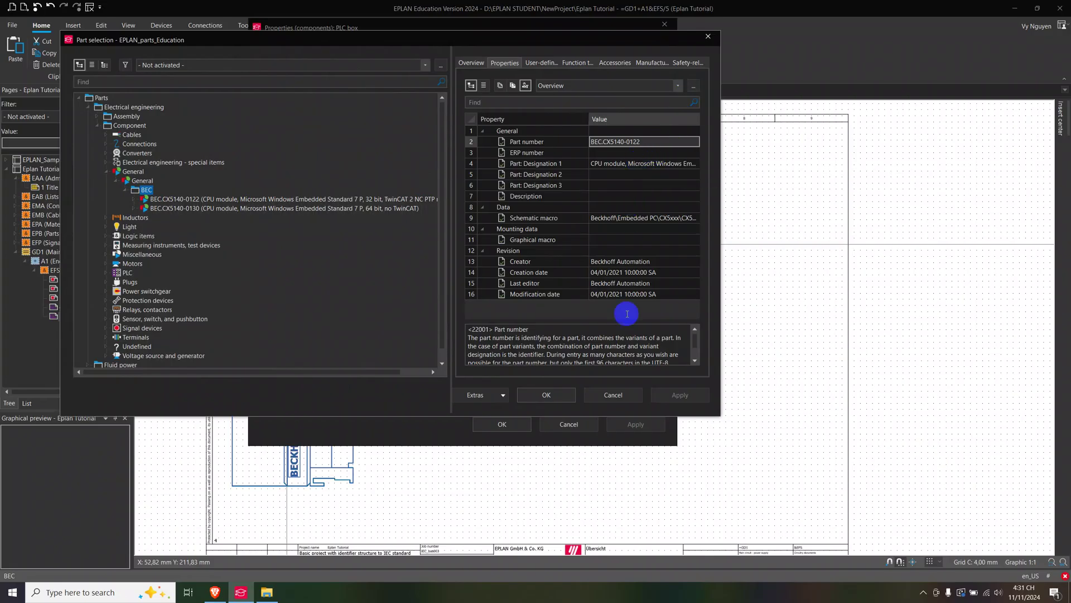
left_click(614, 400)
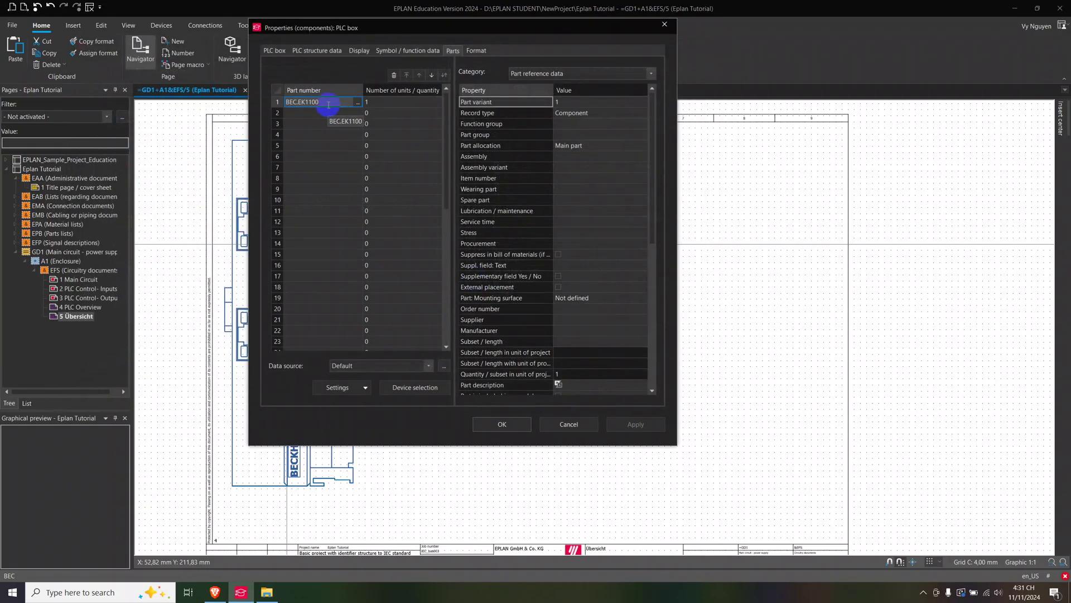
left_click(502, 414)
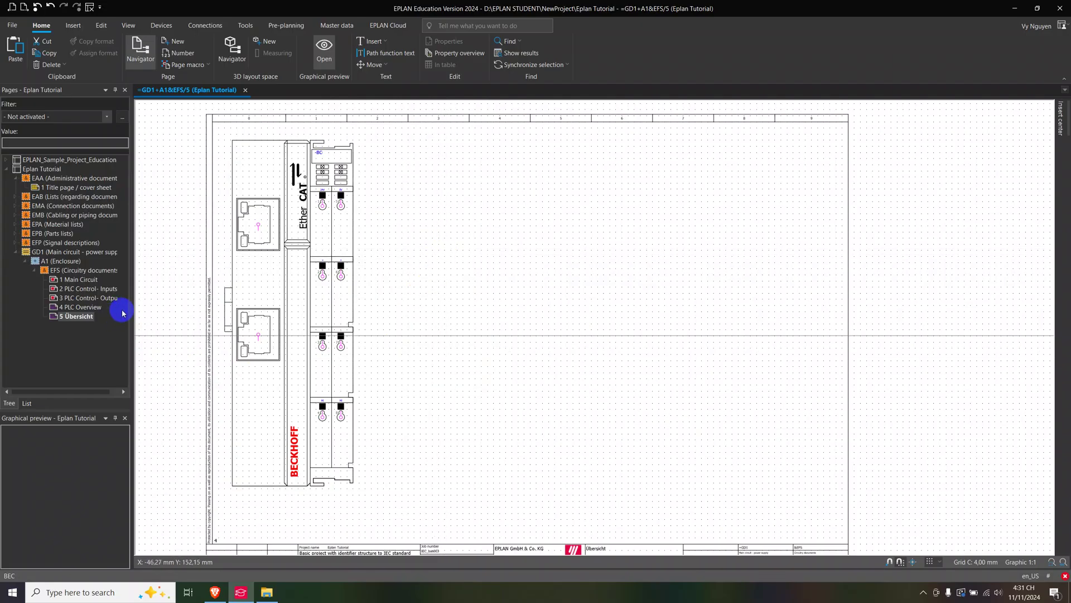
left_click(186, 65)
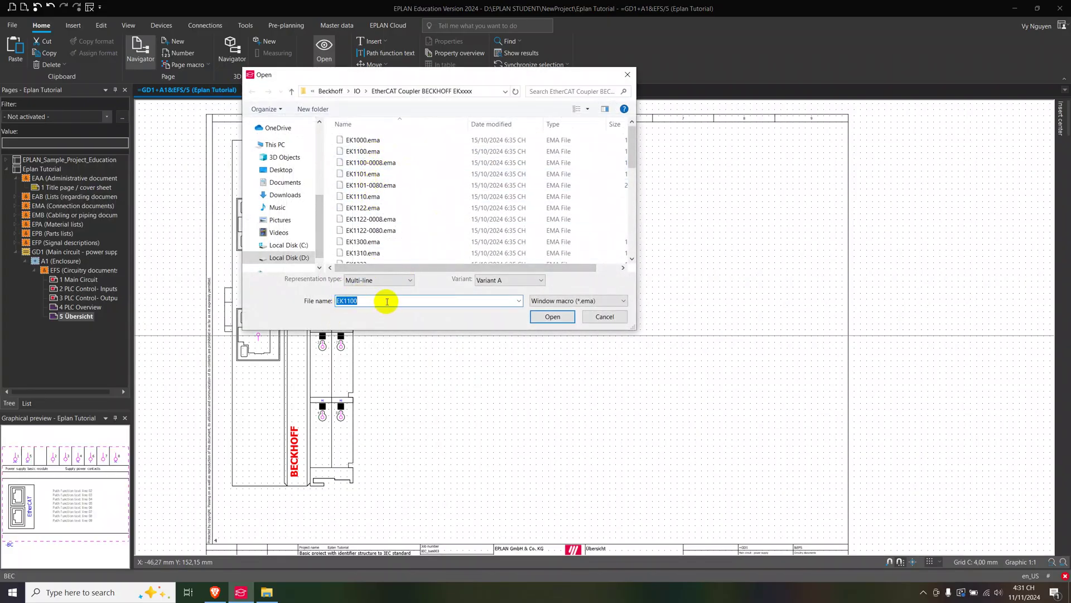
Open the EK1100 macro with Multi-line representation and Variant A
left_click(377, 280)
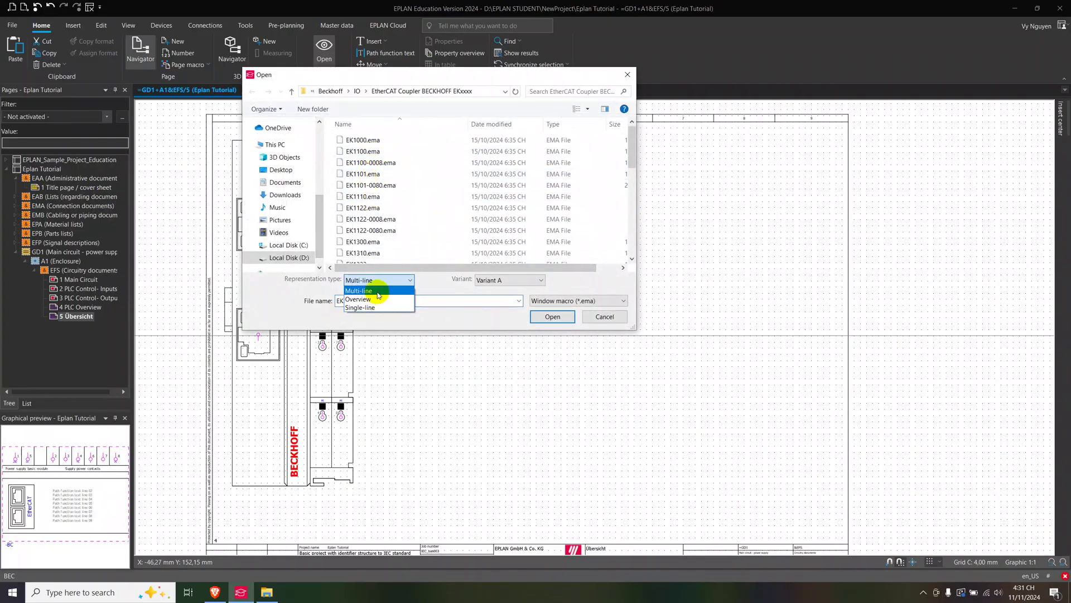
left_click(376, 290)
left_click(365, 298)
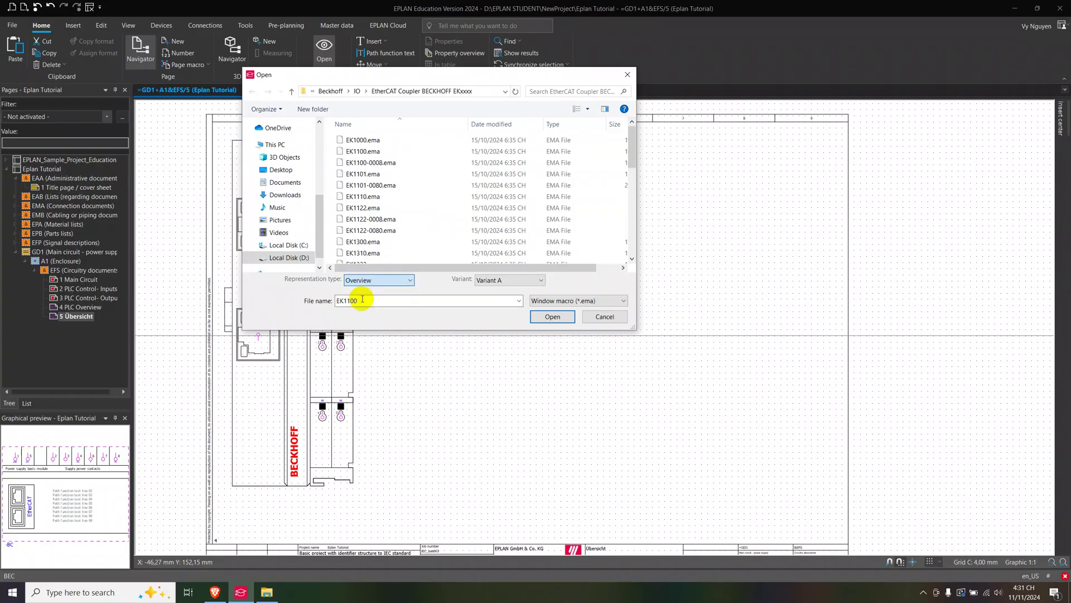
left_click(376, 279)
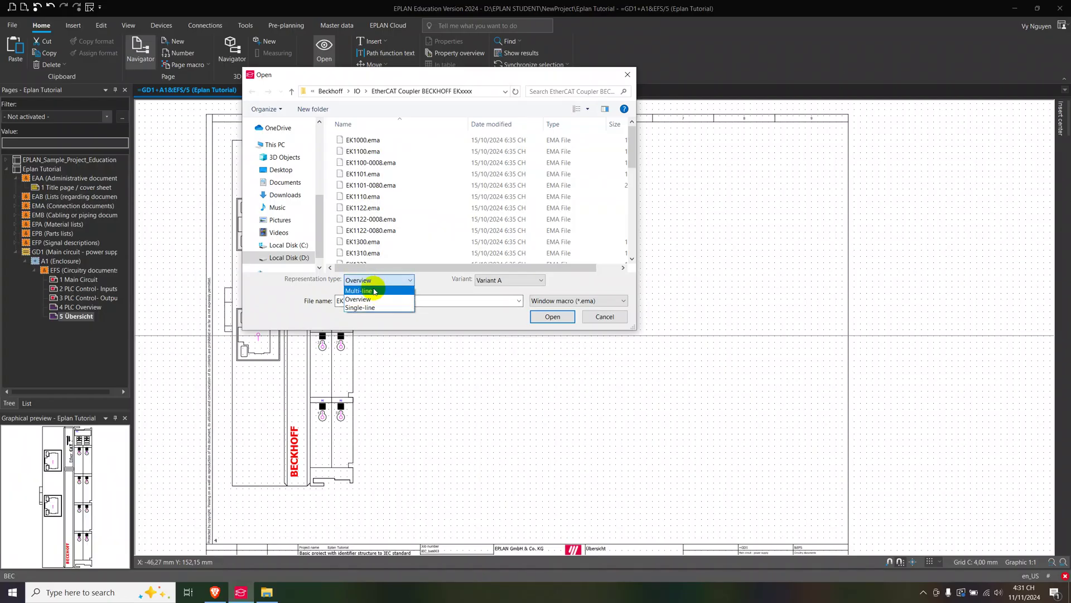
left_click(366, 291)
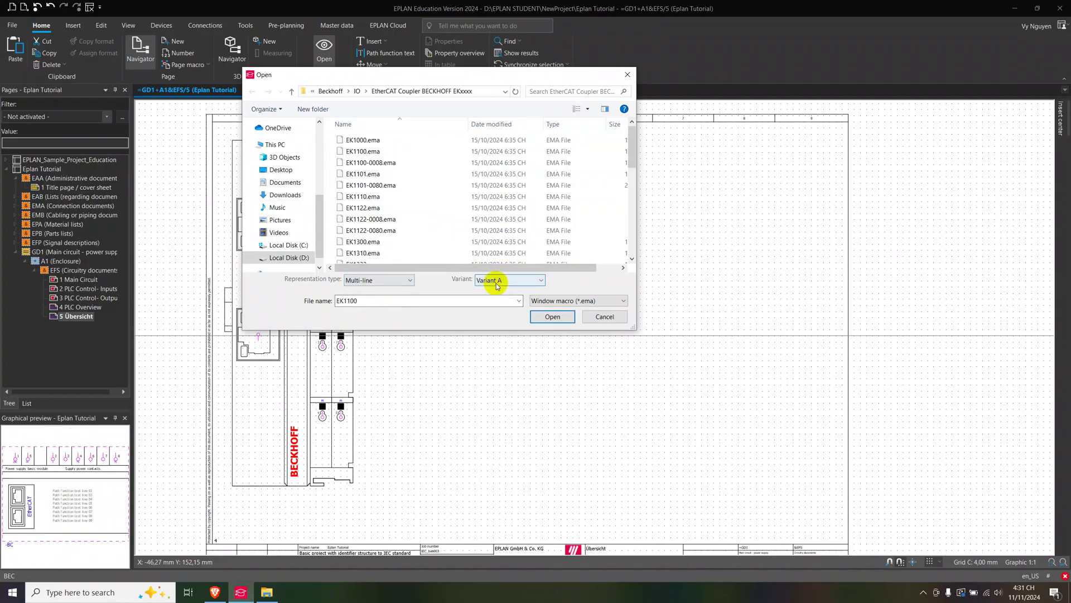
left_click(508, 280)
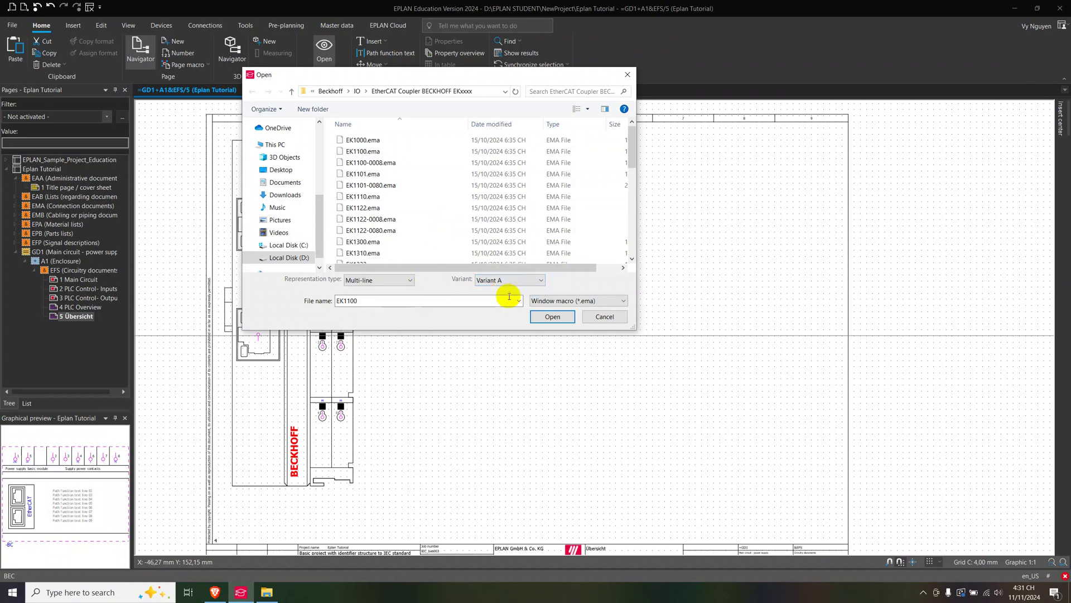
left_click(508, 299)
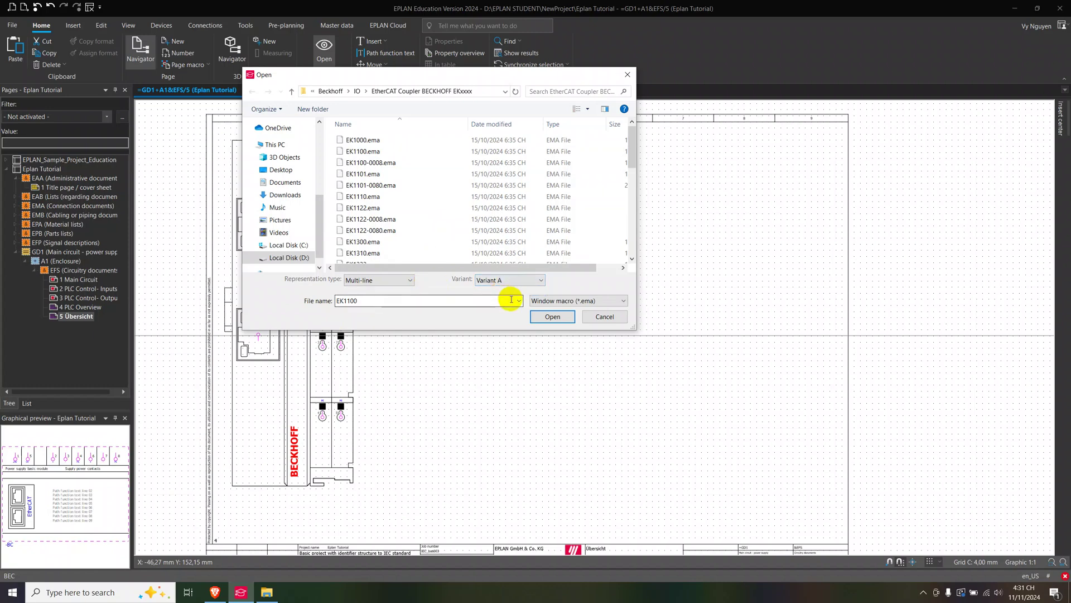
left_click(553, 317)
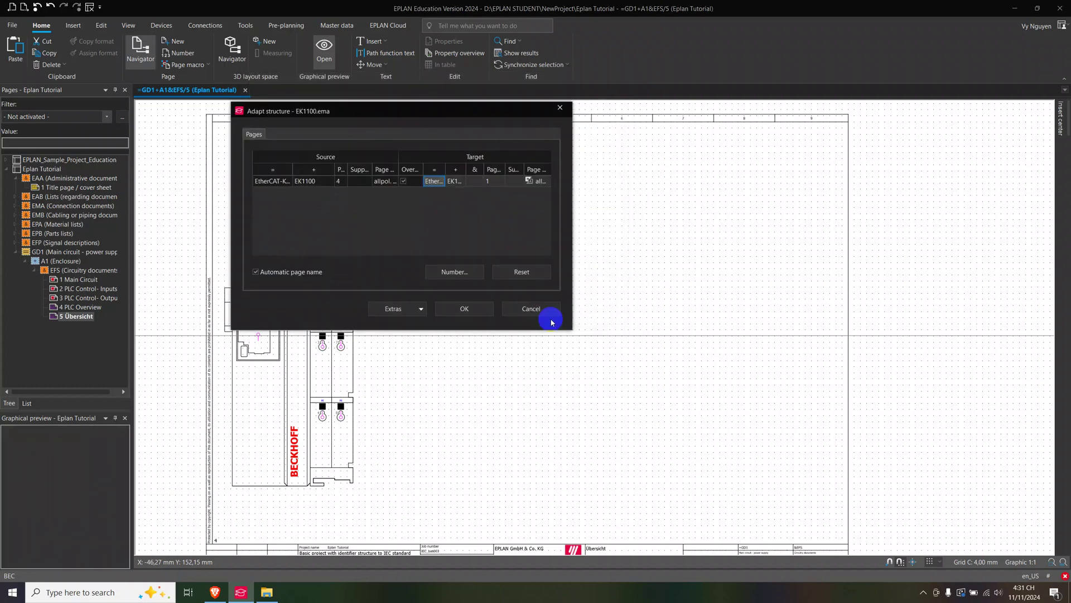
Accept the EtherCAT-Koppler, EK1100 target structure and insert with 'Do not modify'
left_click(462, 312)
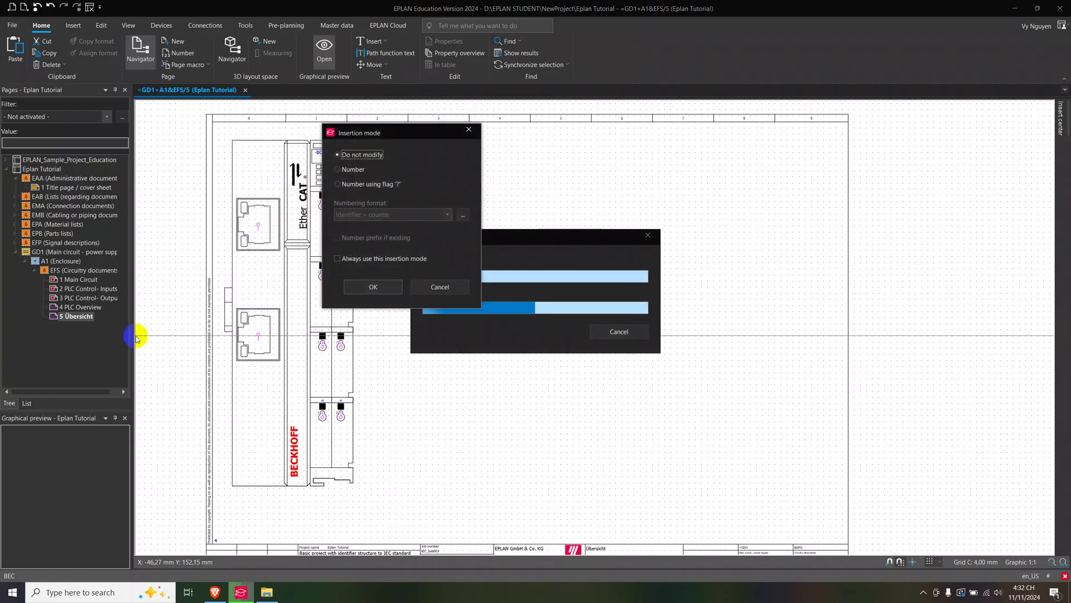
left_click(373, 287)
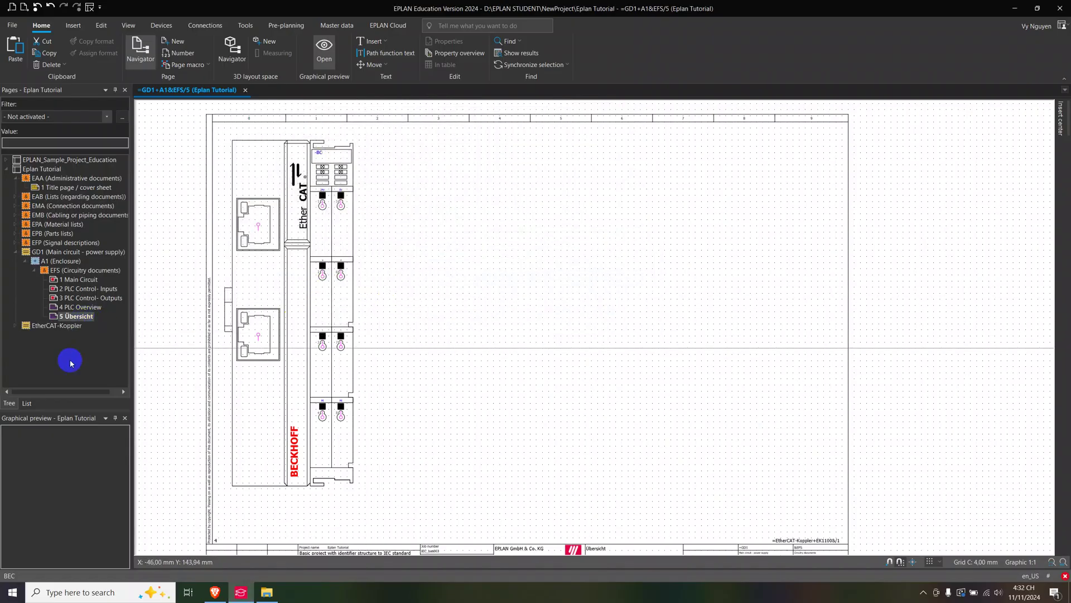
left_click(15, 326)
Open EtherCAT-Koppler > EK1100 page '1 allpol. Schaltplanseite' and select the inserted coupler -BC
left_click(51, 336)
left_click(35, 335)
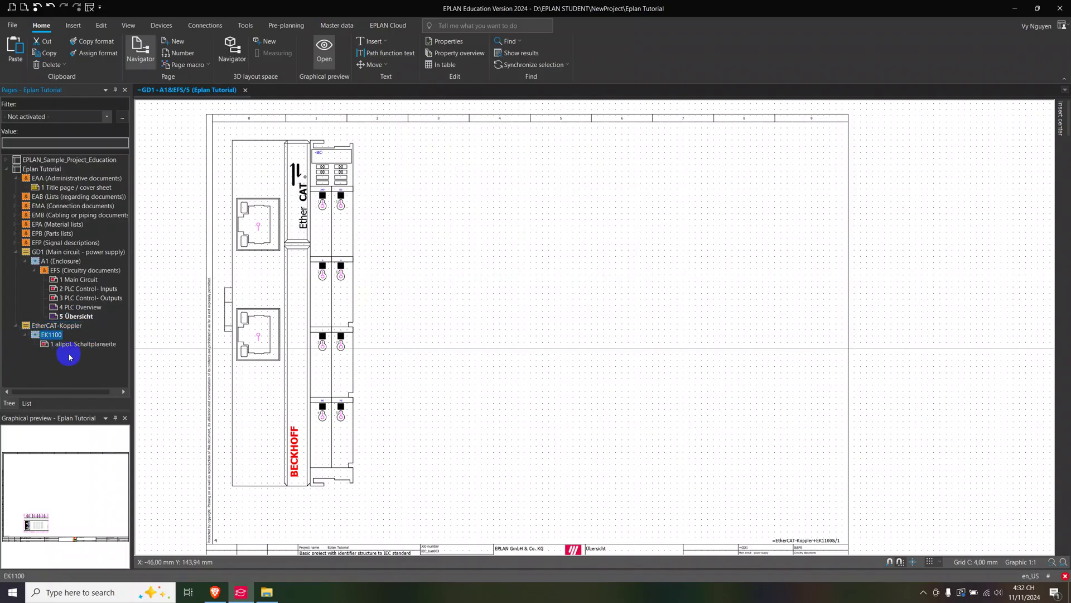
double_click(84, 344)
scroll(463, 347, "up", 2)
scroll(393, 419, "up", 2)
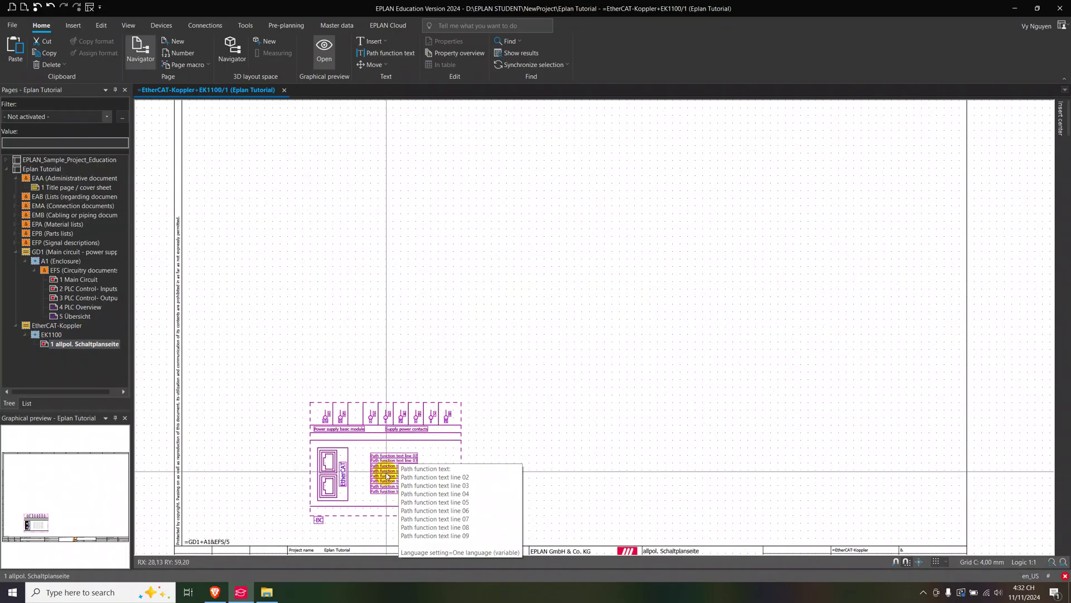
scroll(352, 276, "up", 2)
scroll(418, 352, "up", 2)
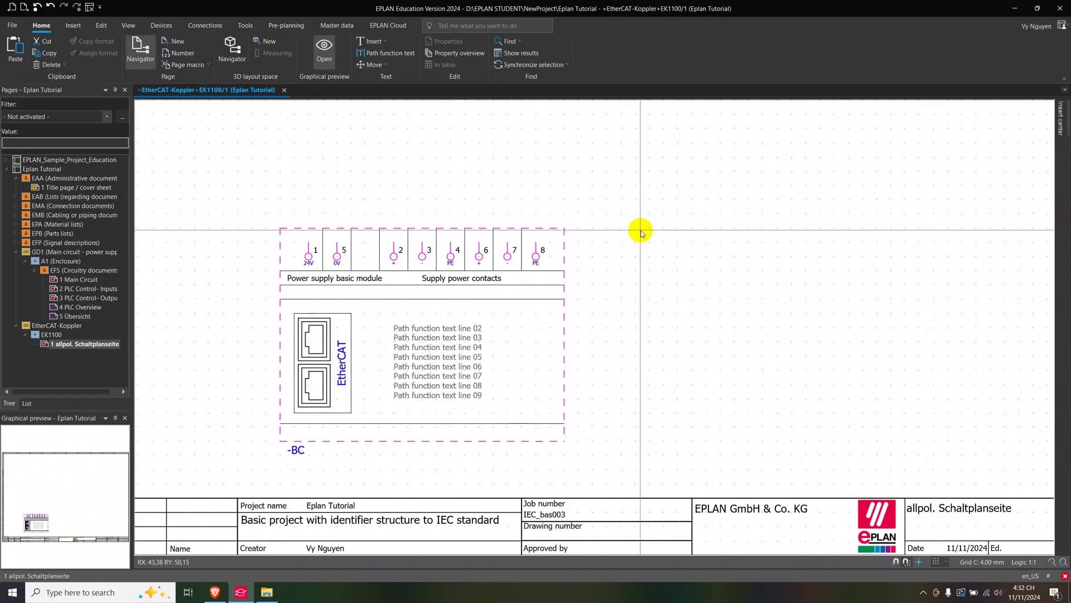
left_click(571, 258)
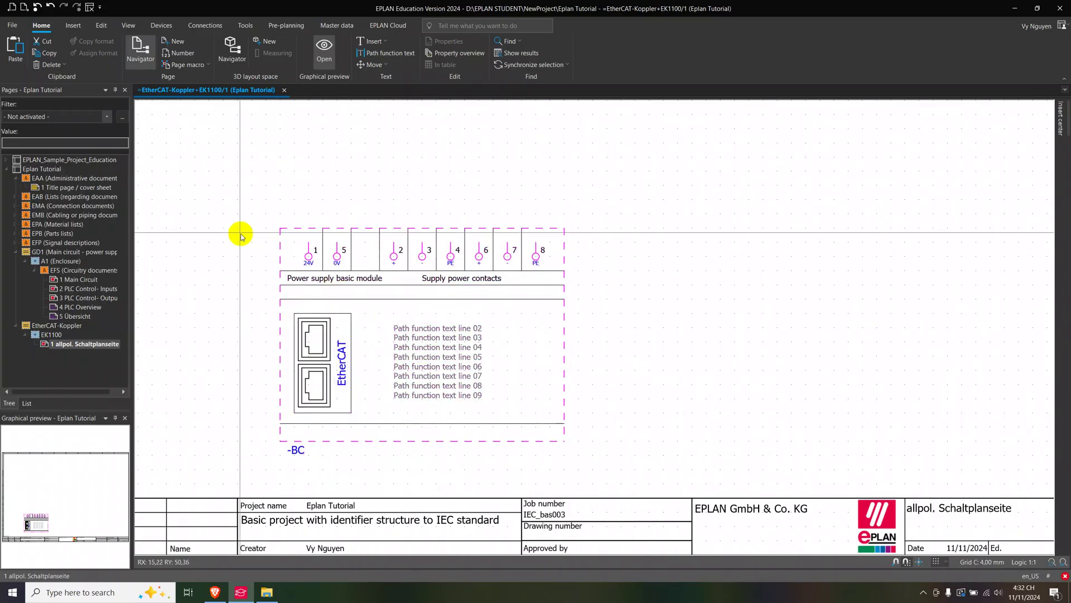
left_click(309, 256)
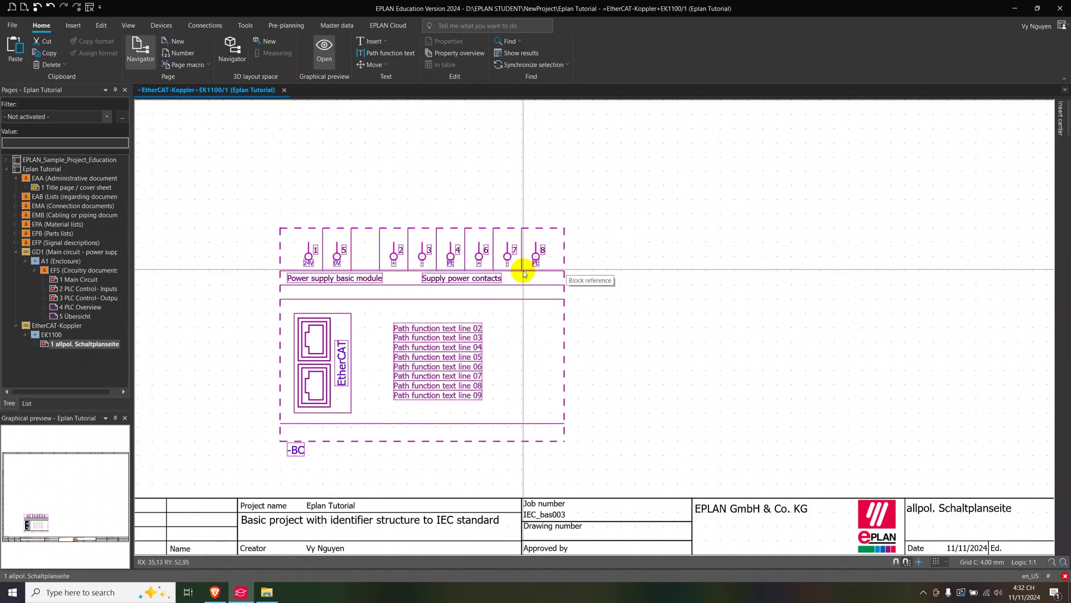
scroll(632, 198, "down", 1)
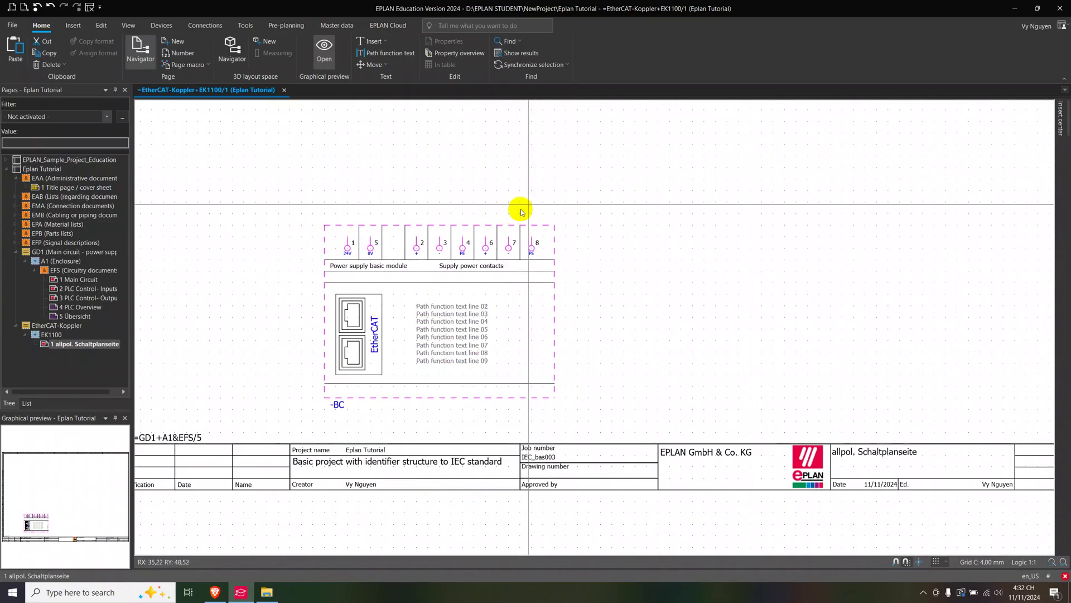
scroll(569, 284, "down", 1)
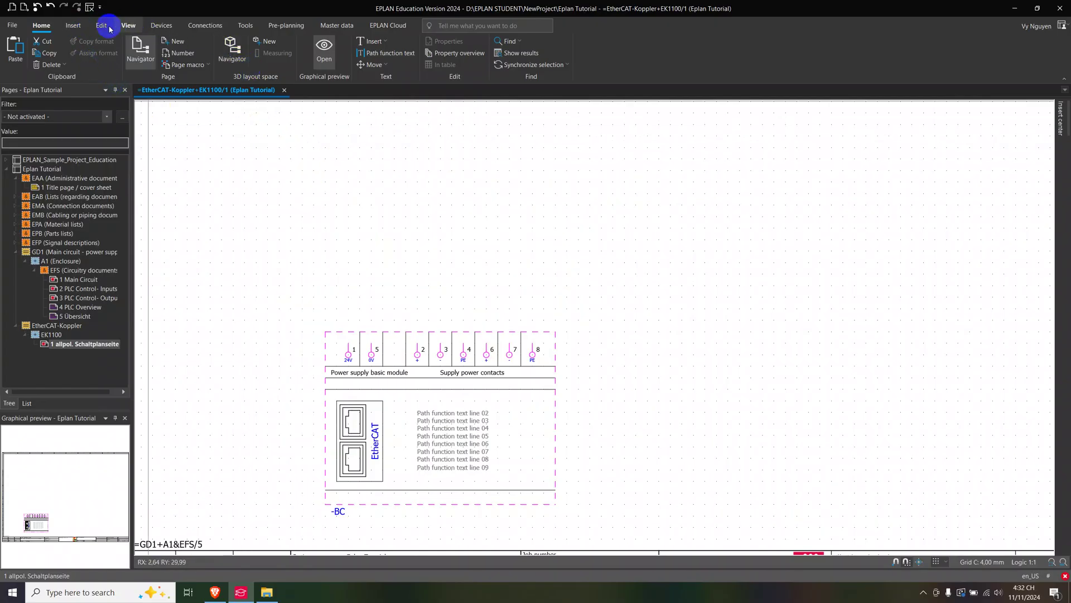
Bring up the Insert center, briefly view the Main Circuit page, then return to EK1100
left_click(74, 25)
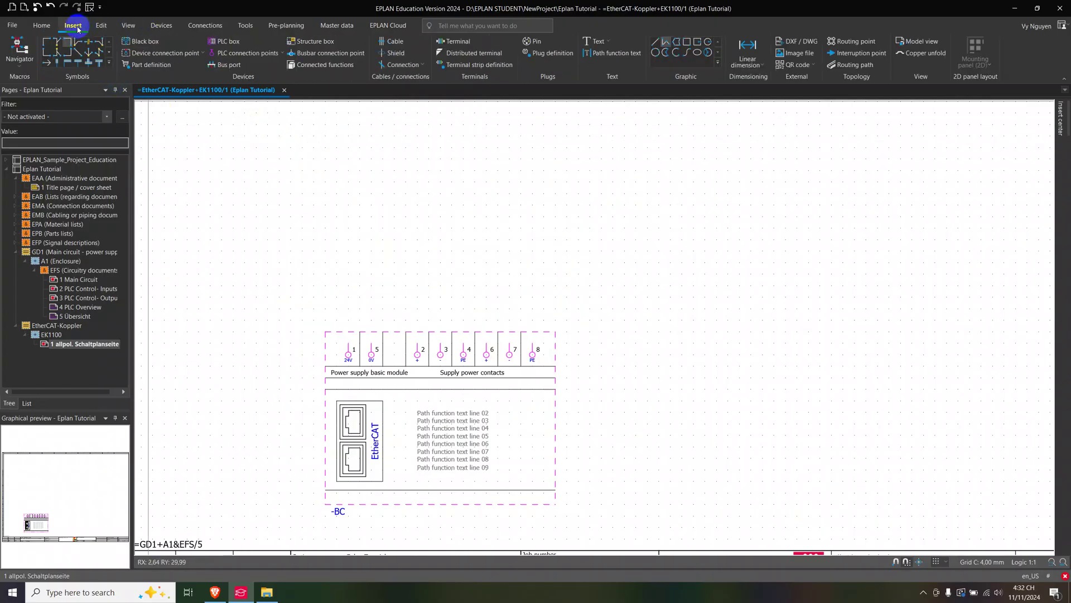
left_click(1062, 113)
left_click(898, 119)
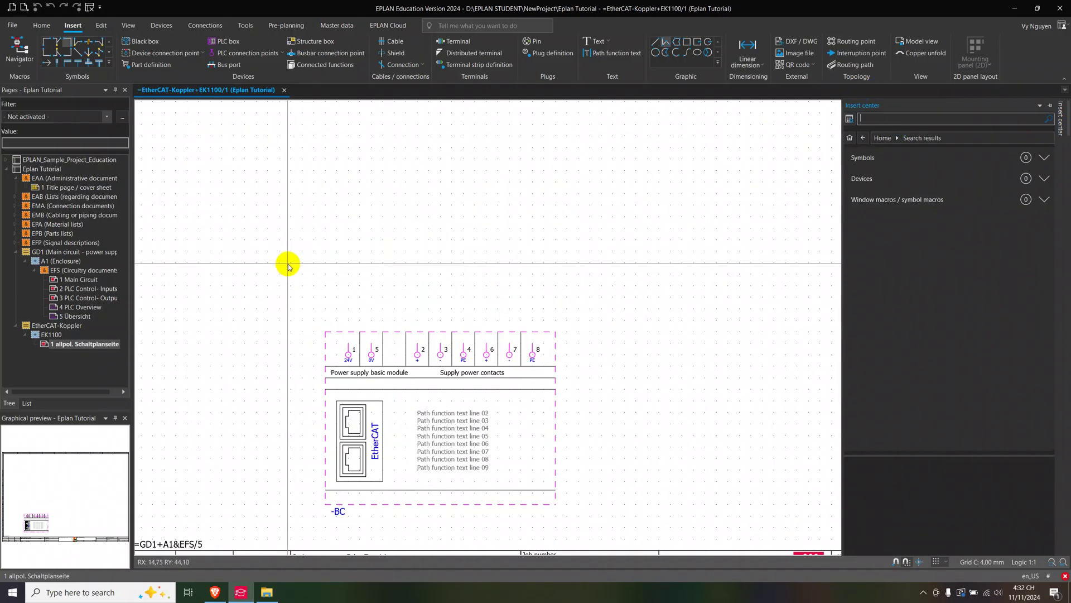
double_click(65, 279)
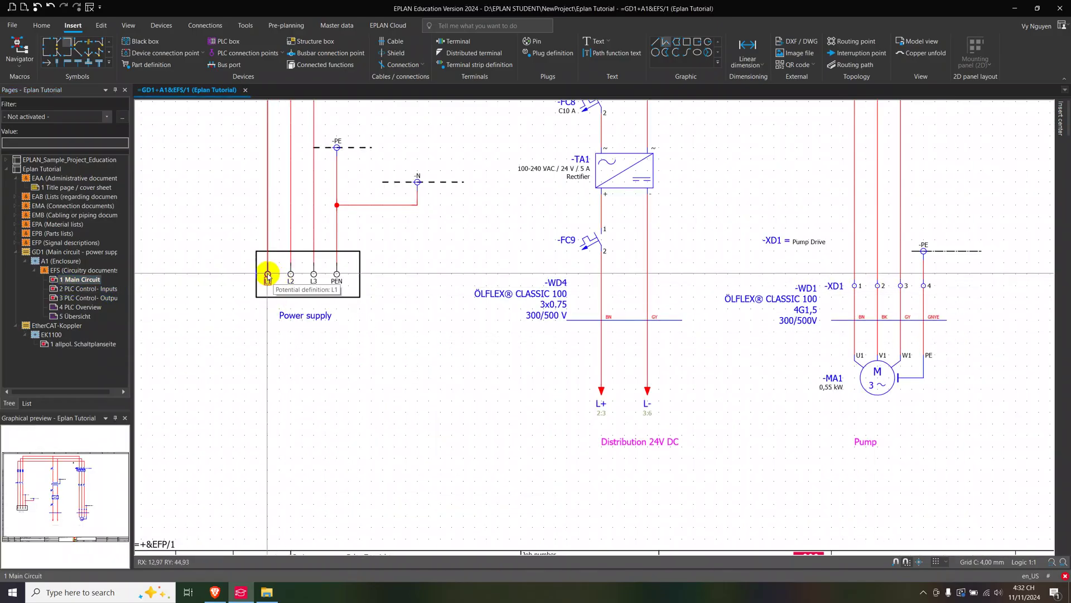
double_click(84, 344)
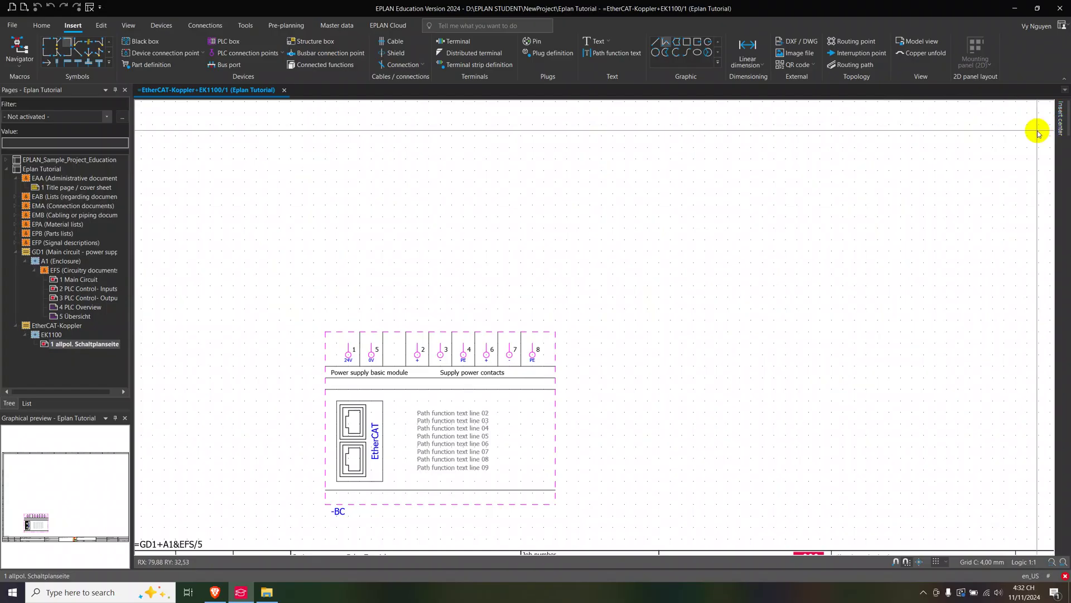
Search symbols for 'potential' and start placing the potential connection point symbol
left_click(1061, 118)
left_click(922, 120)
type("potential")
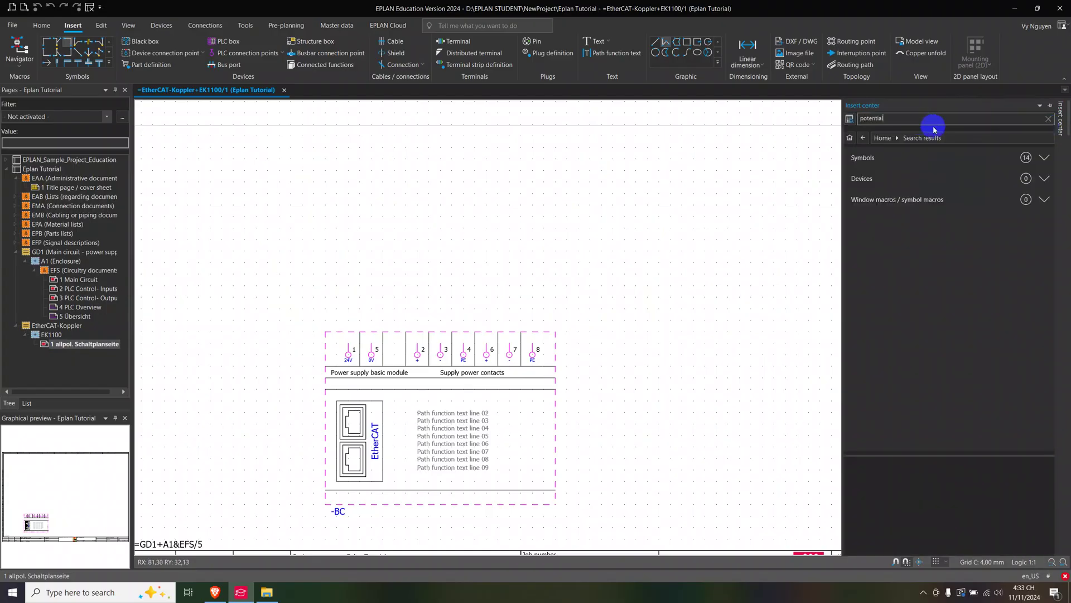
left_click(1044, 158)
left_click(885, 205)
double_click(888, 204)
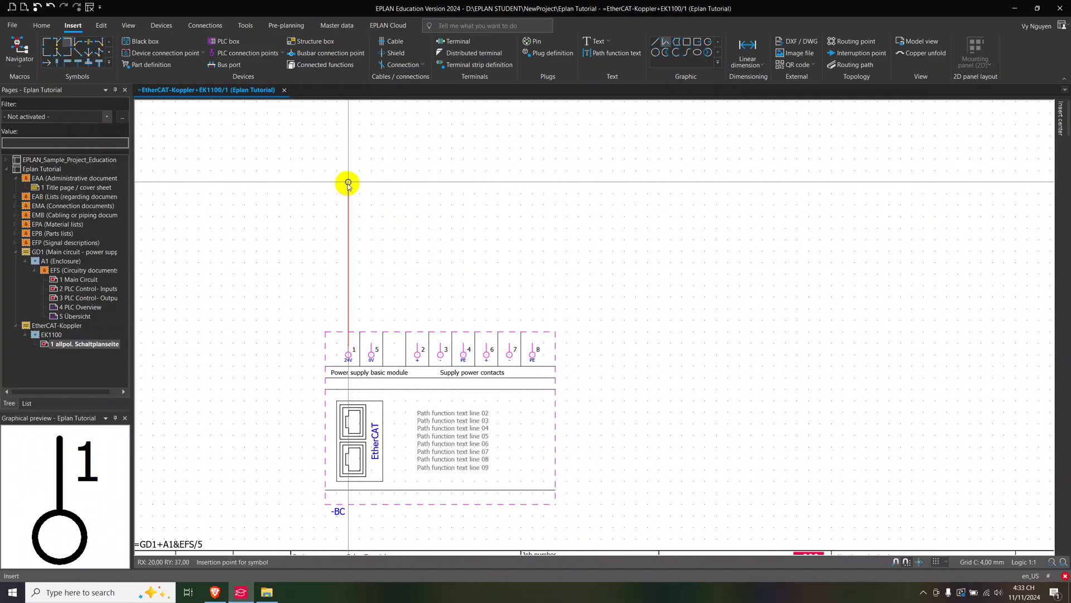
Place the potential connection point above terminal 1, named K5, and end insertion
left_click(348, 182)
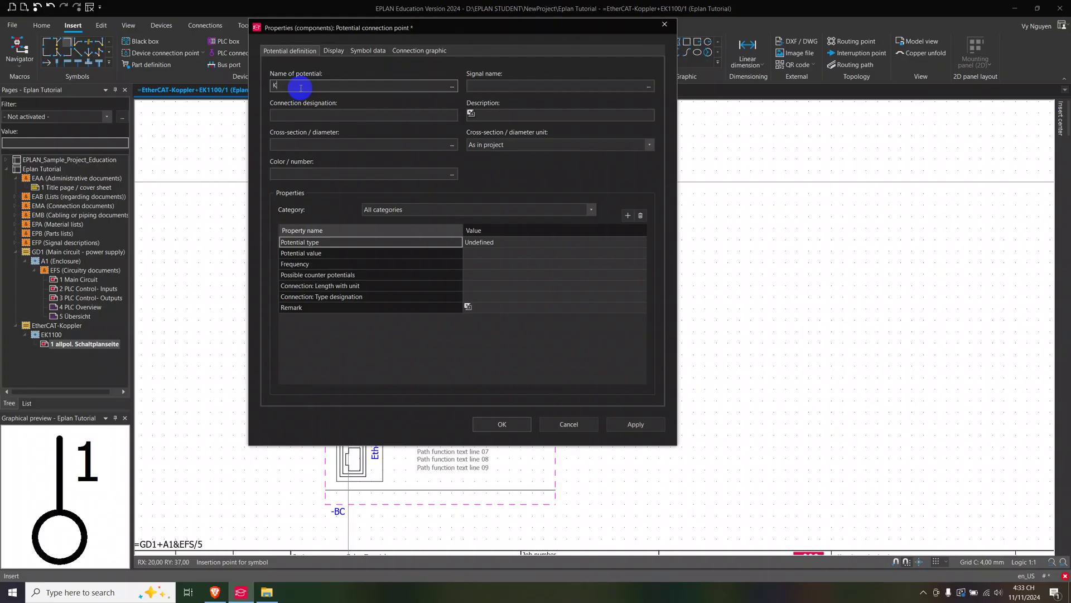
left_click(503, 424)
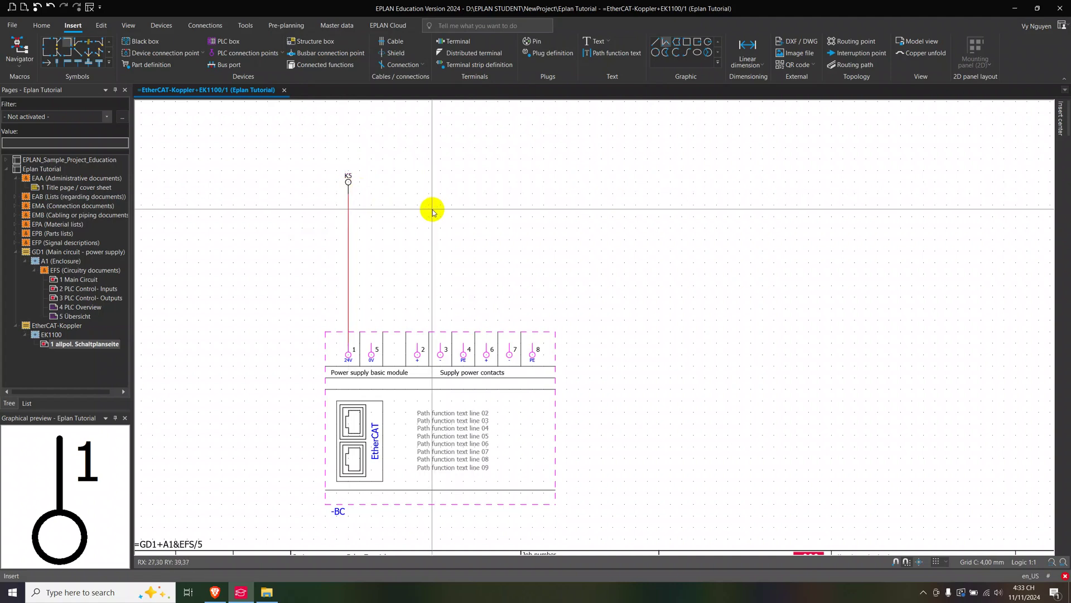
key("Escape")
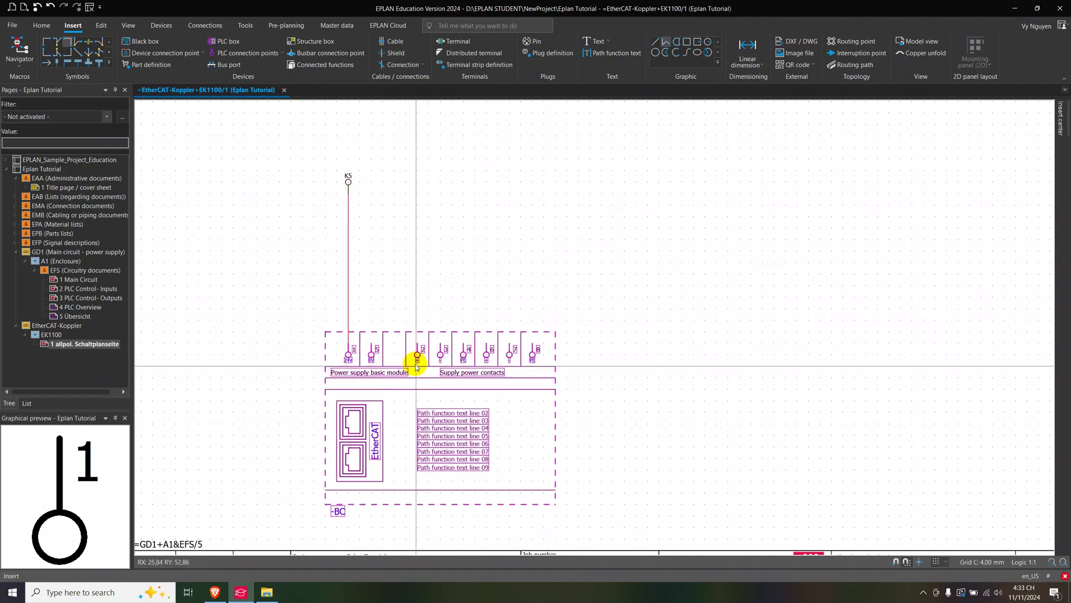
scroll(589, 251, "down", 2)
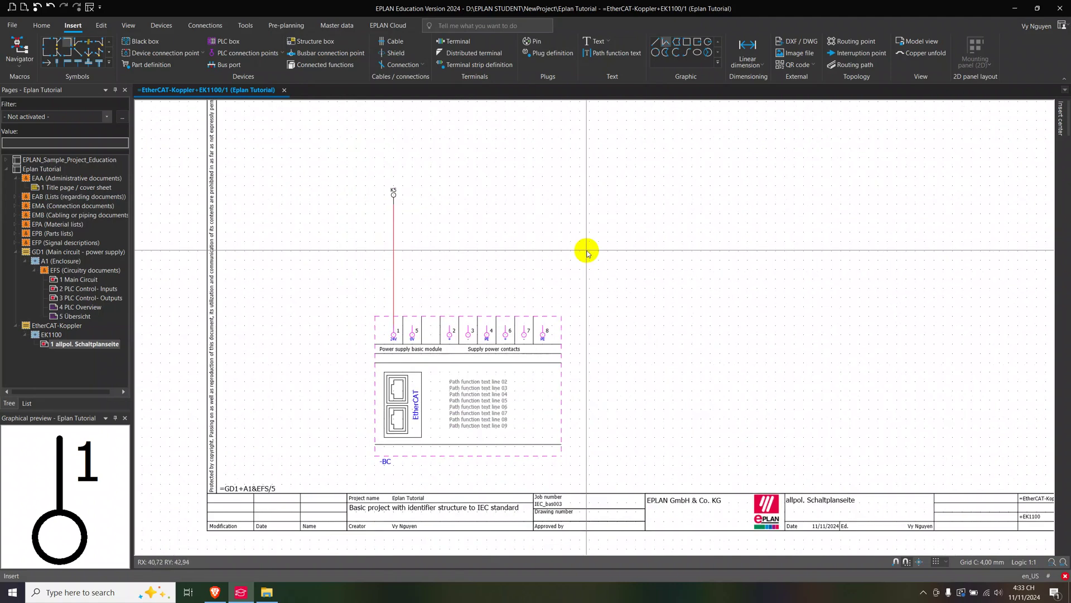